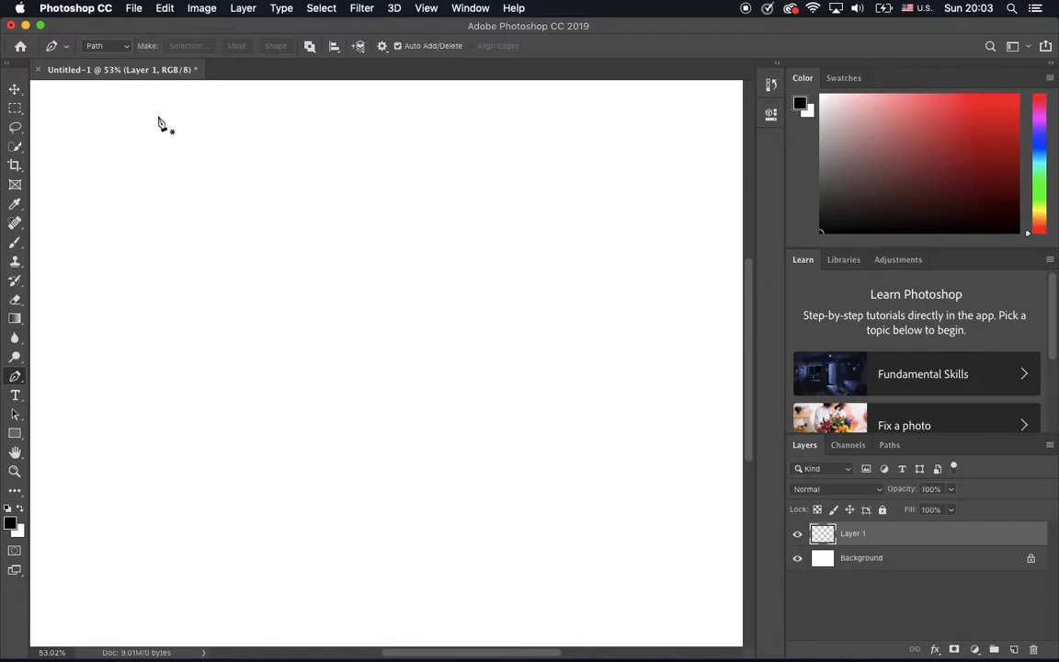
- Try to fill Layer 1 with the scripted Dtools_decorative Line pattern without a path, and dismiss the message
{"action": "left_click", "coordinate": [165, 8]}
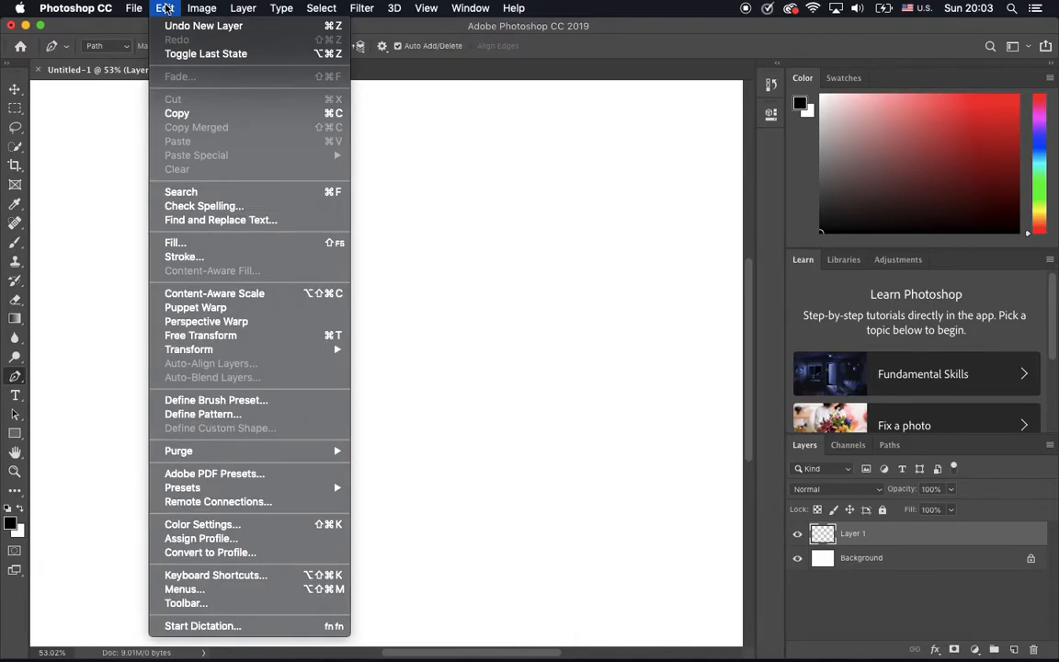
{"action": "left_click", "coordinate": [184, 241]}
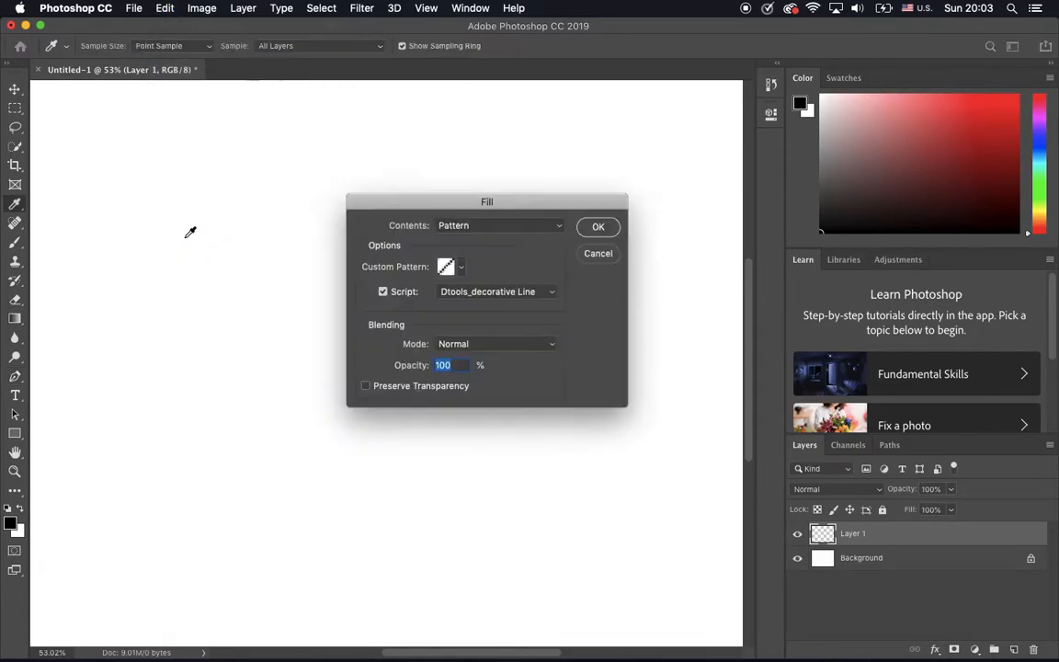
{"action": "left_click", "coordinate": [598, 227]}
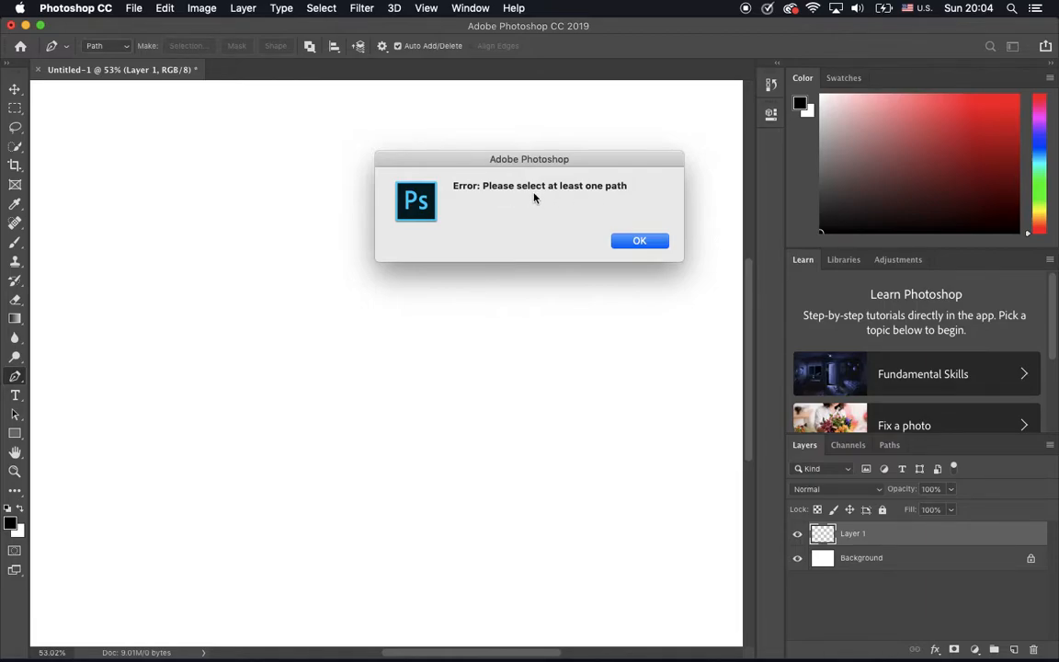
{"action": "left_click", "coordinate": [654, 242]}
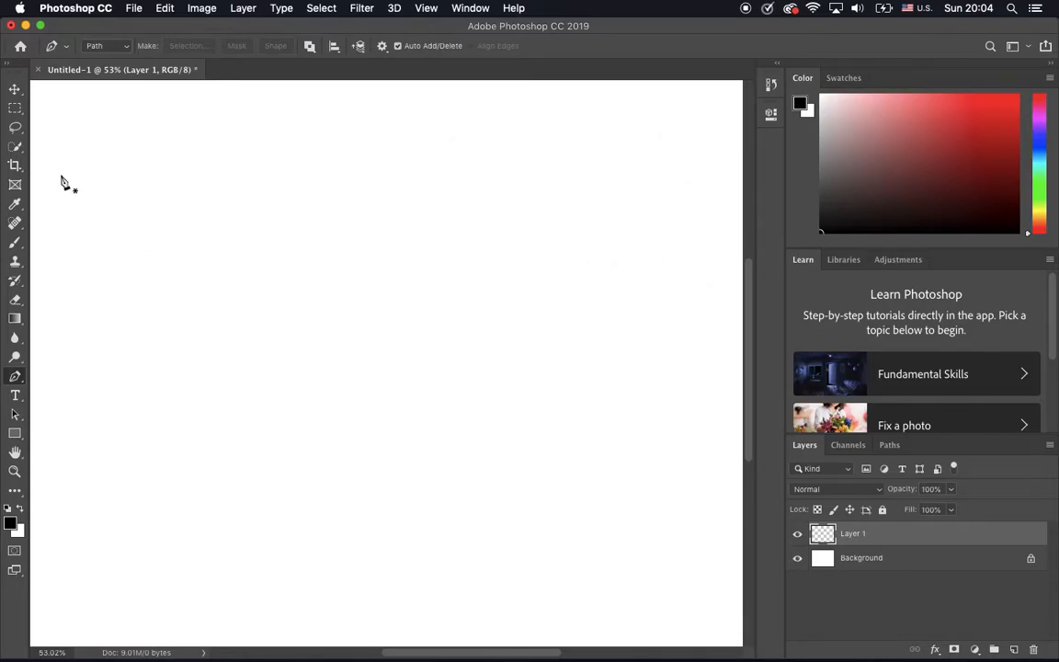
- Draw an open Pen path in Path mode: a horizontal line, a rounded corner and a vertical line down near the canvas's lower edge
{"action": "left_click", "coordinate": [39, 173]}
{"action": "left_click_drag", "start_coordinate": [510, 173], "coordinate": [551, 172]}
{"action": "left_click_drag", "start_coordinate": [618, 281], "coordinate": [619, 349]}
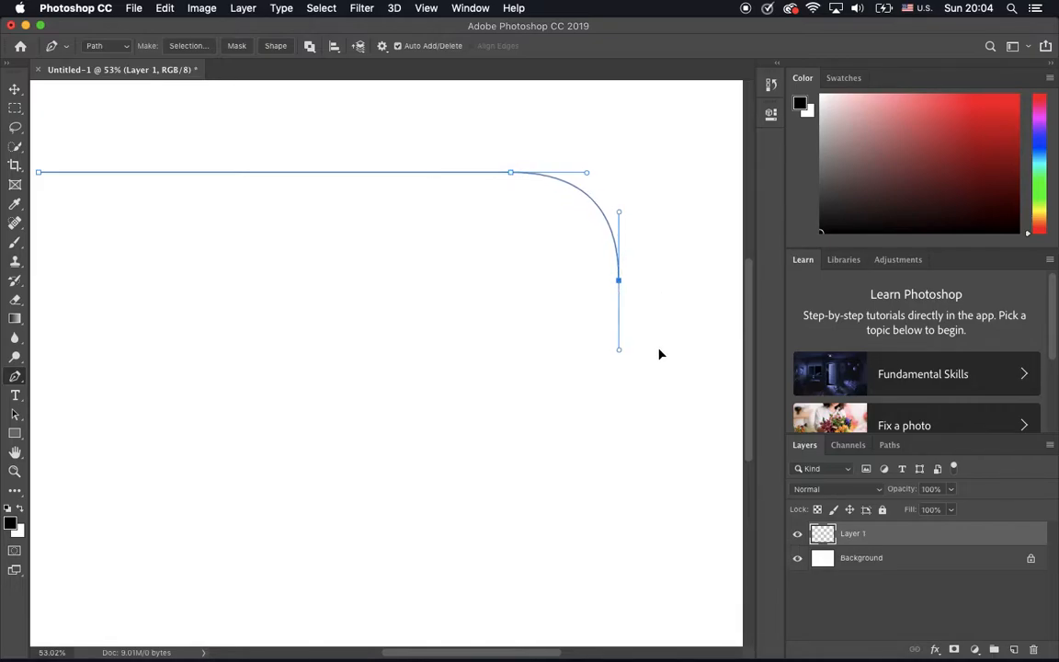
{"action": "left_click", "coordinate": [618, 618]}
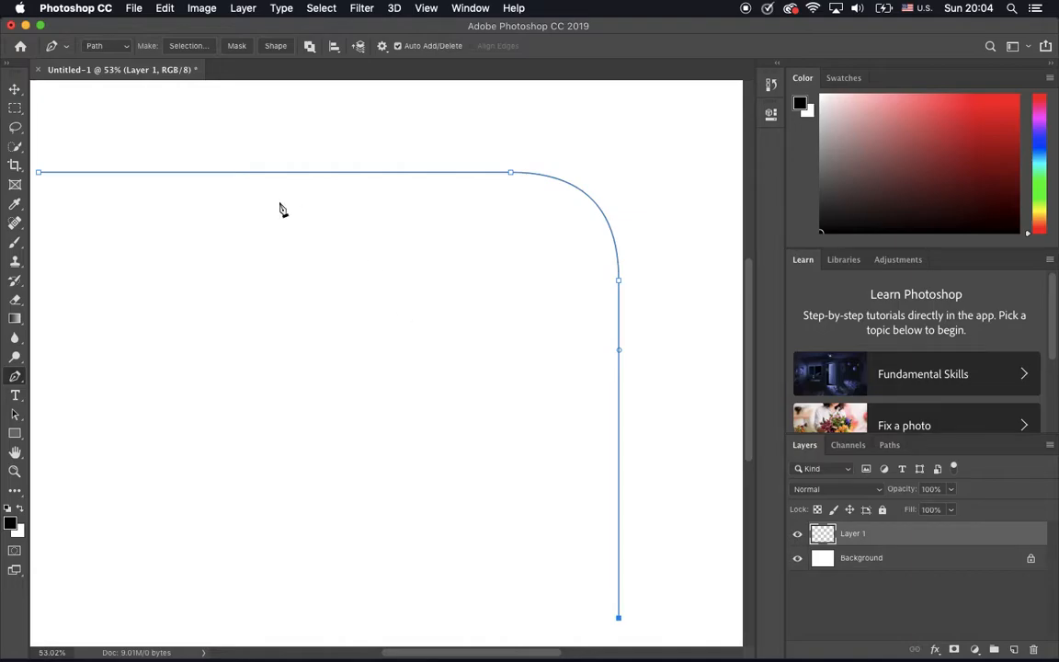
{"action": "left_click", "coordinate": [126, 51]}
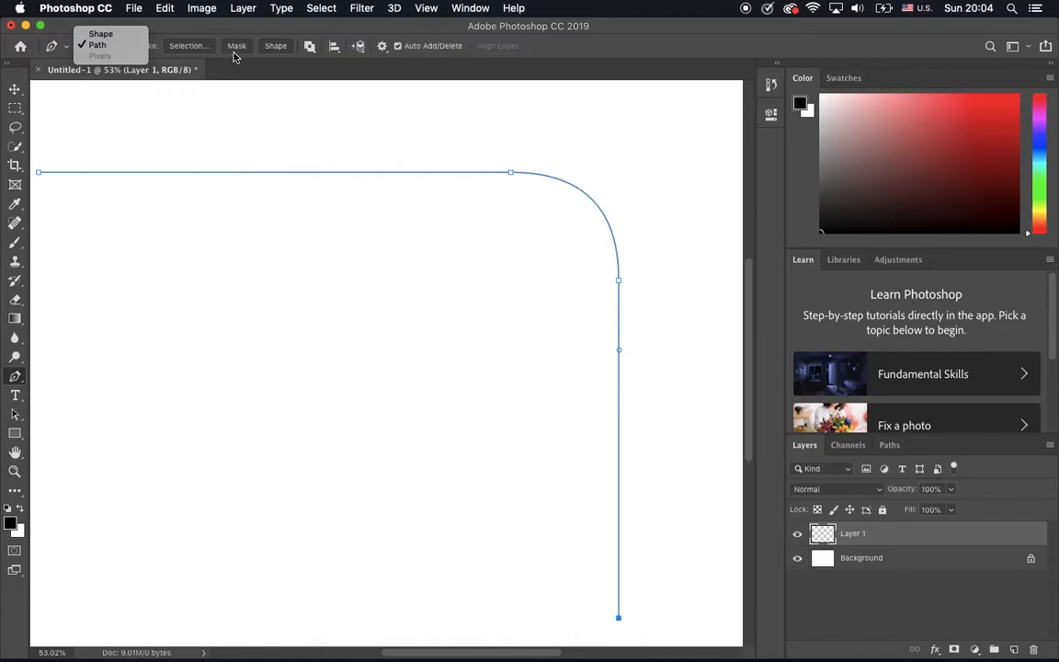
{"action": "left_click", "coordinate": [106, 47]}
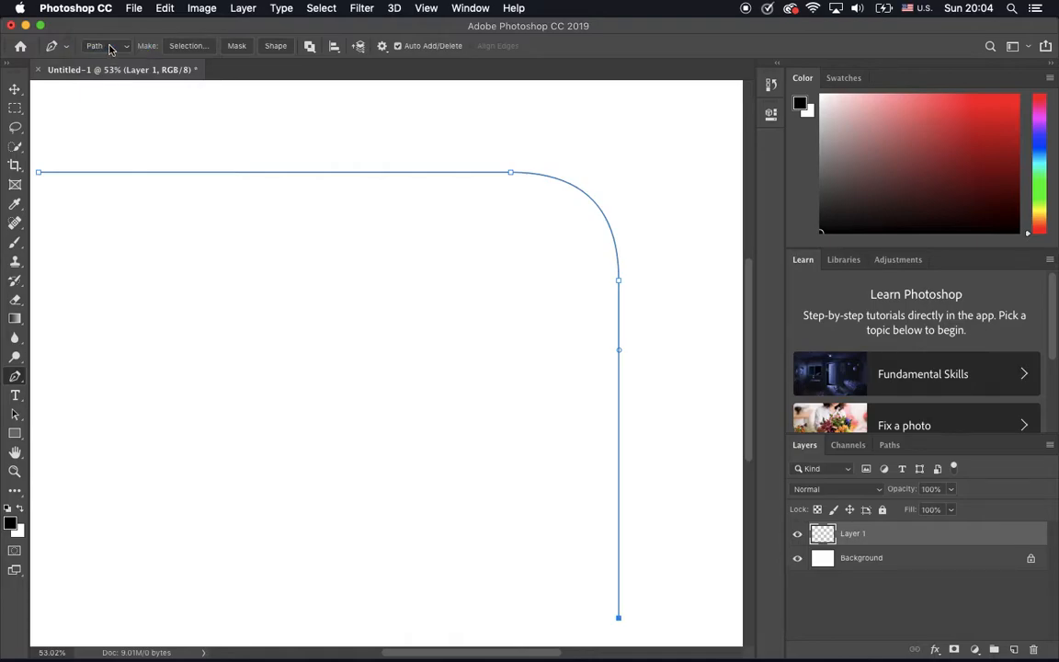
- Start a fill on Layer 1 along the drawn path with Pattern as its contents
{"action": "left_click", "coordinate": [165, 9]}
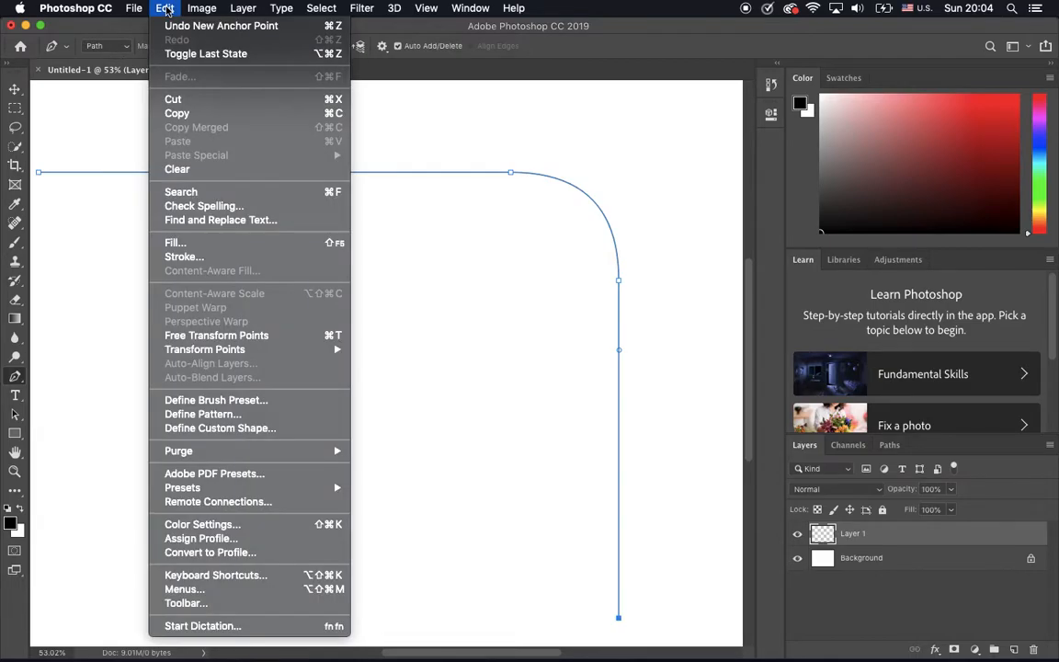
{"action": "left_click", "coordinate": [176, 243]}
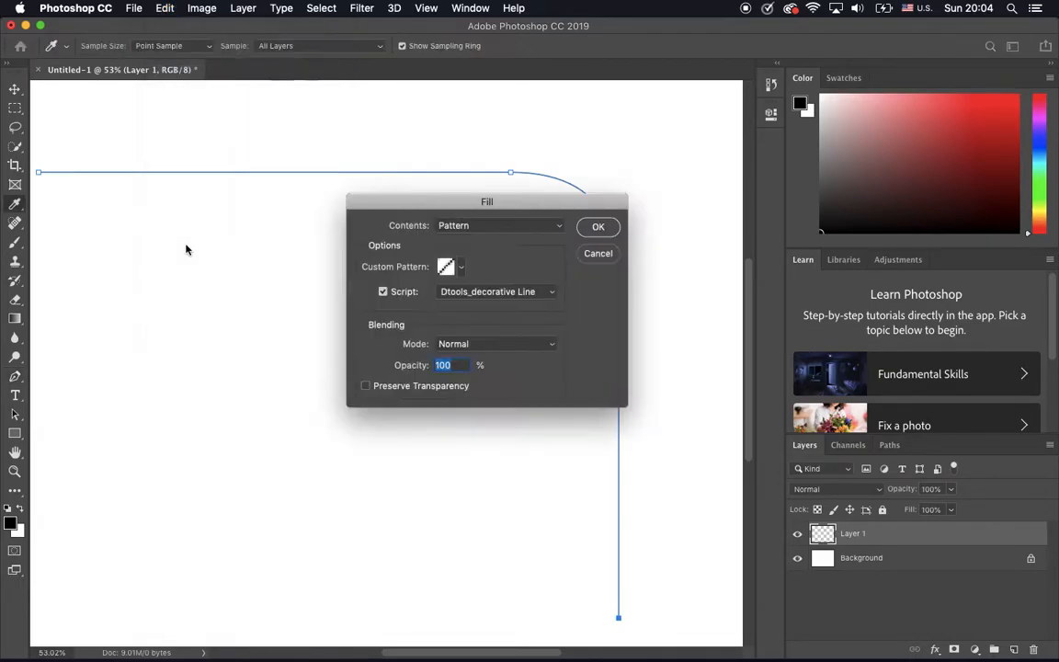
{"action": "left_click", "coordinate": [474, 230]}
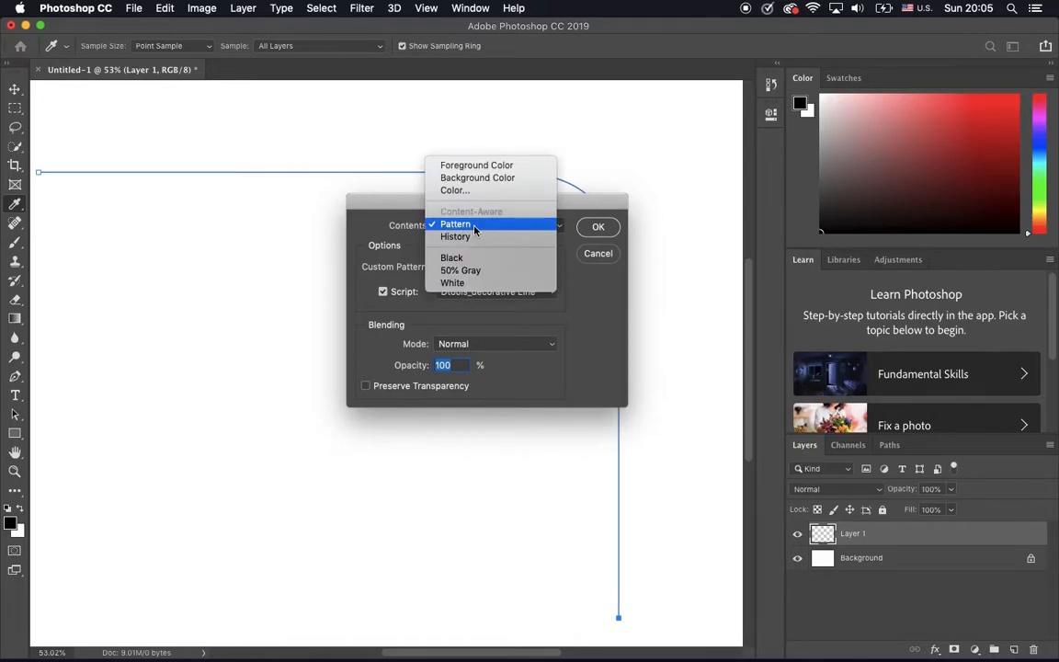
{"action": "left_click", "coordinate": [492, 167]}
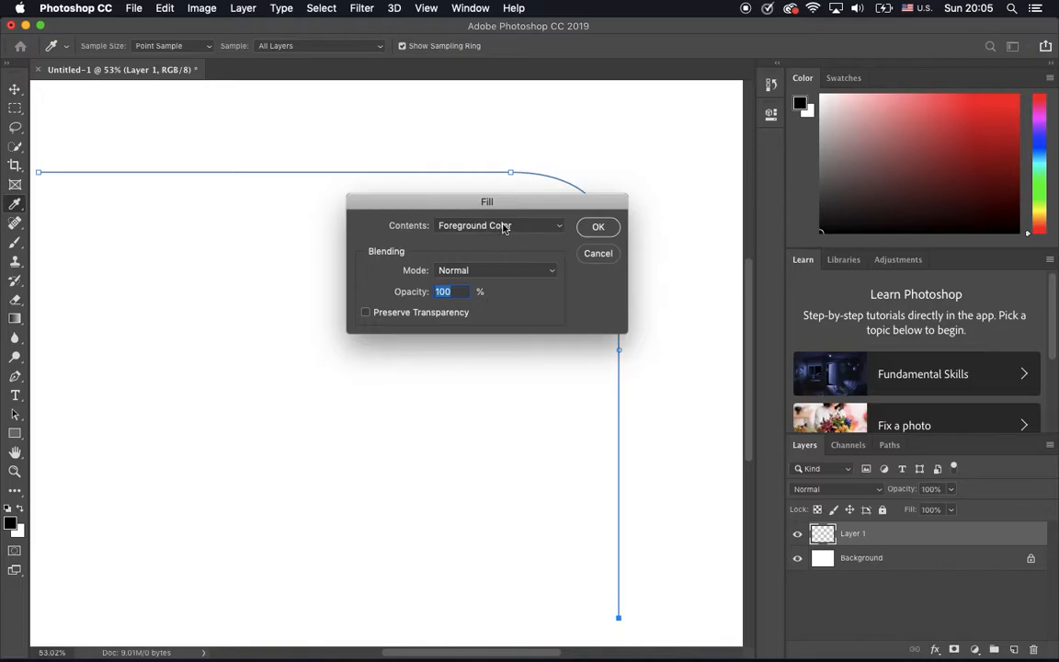
{"action": "left_click", "coordinate": [496, 226]}
{"action": "left_click", "coordinate": [478, 283]}
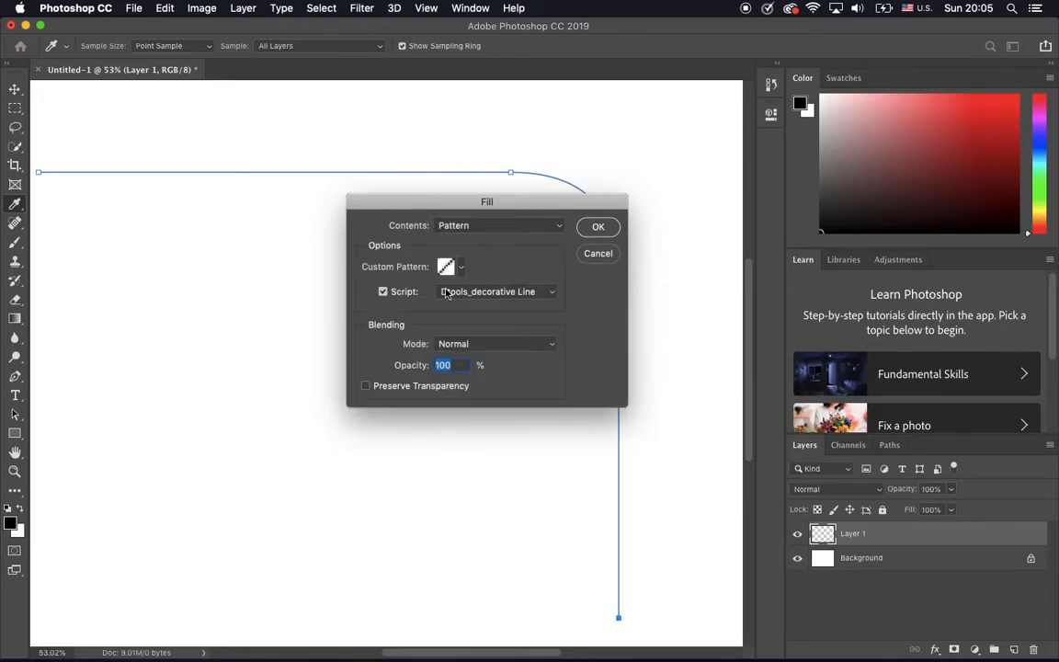
- Enable the Dtools_decorative Line script for the pattern fill and bring up its Decorative Line settings
{"action": "left_click", "coordinate": [384, 293]}
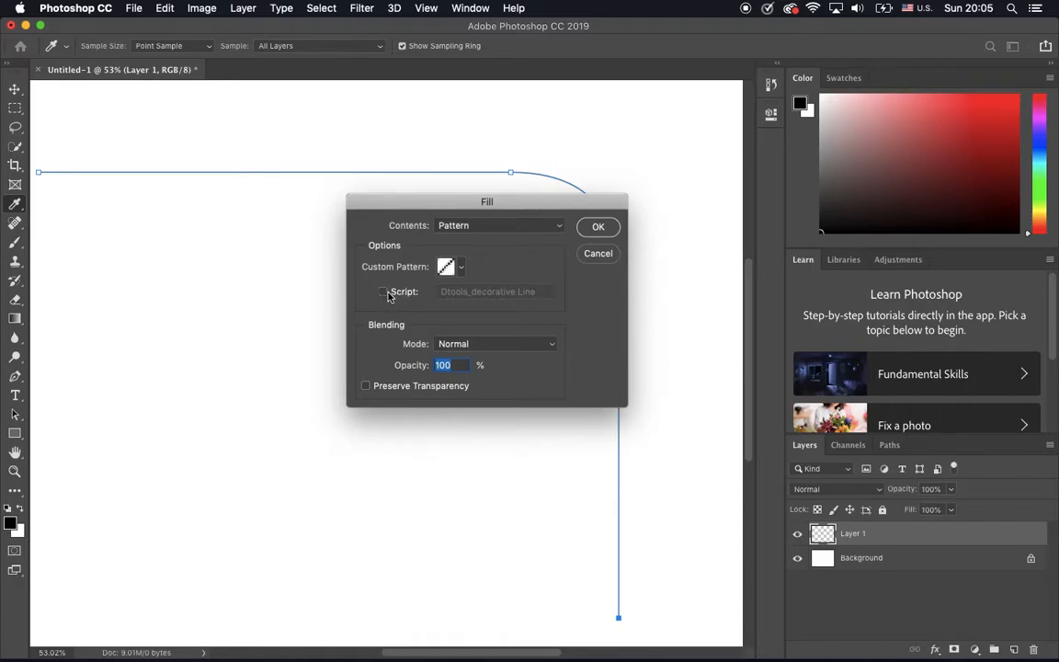
{"action": "left_click", "coordinate": [383, 293]}
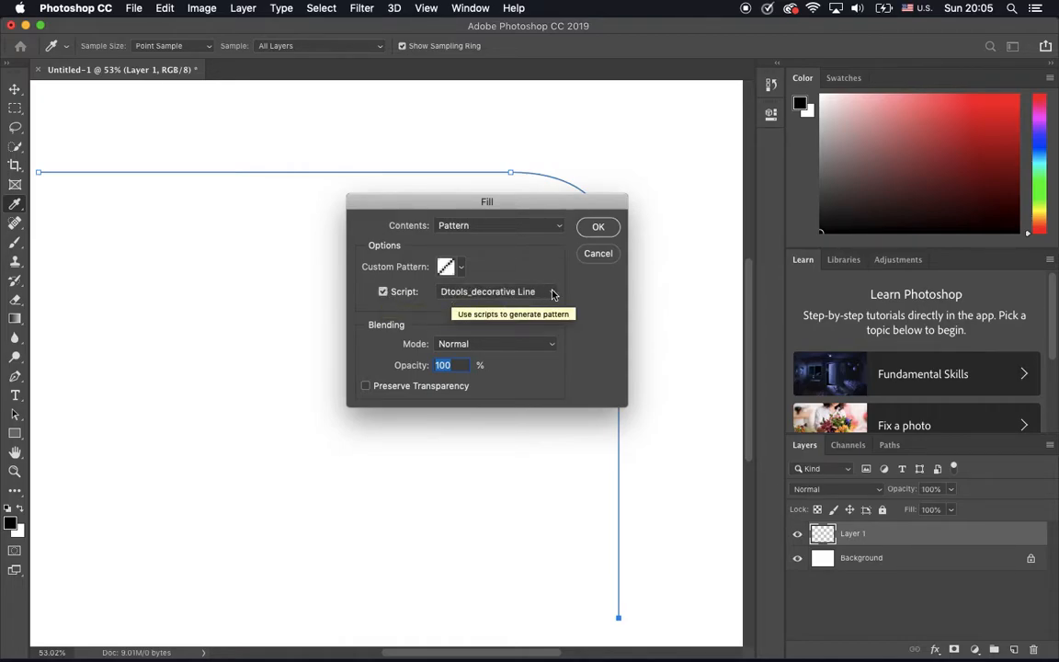
{"action": "left_click", "coordinate": [552, 294]}
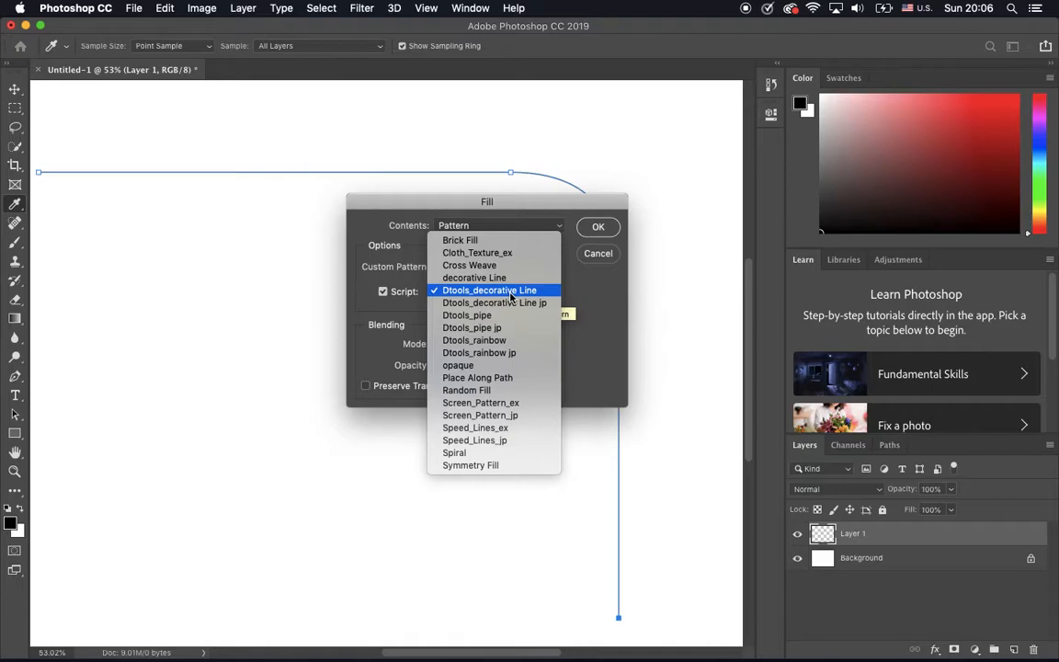
{"action": "left_click", "coordinate": [544, 292]}
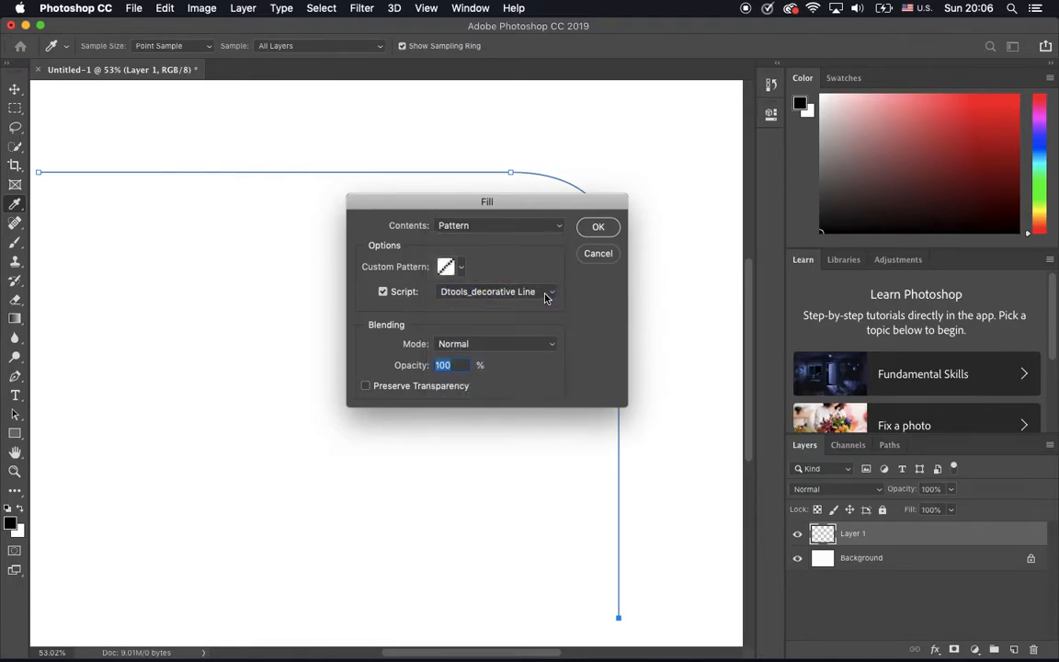
{"action": "left_click", "coordinate": [598, 227]}
{"action": "left_click_drag", "start_coordinate": [593, 151], "coordinate": [583, 98]}
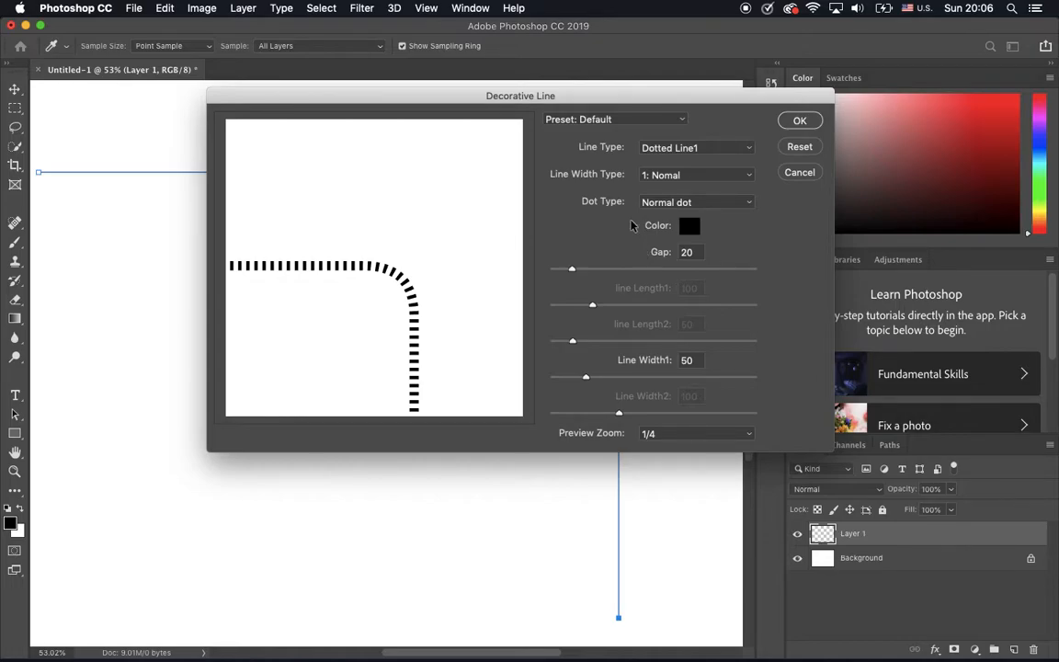
- Set the decorative line to Normal Line with a Line Width1 of 24
{"action": "left_click", "coordinate": [725, 150]}
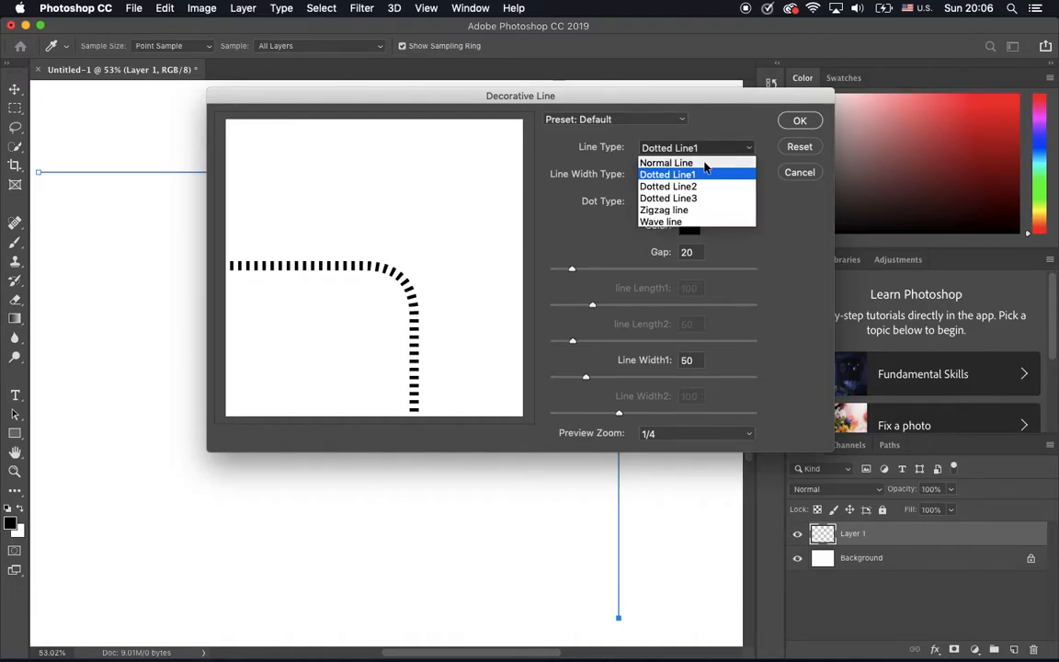
{"action": "left_click", "coordinate": [704, 162]}
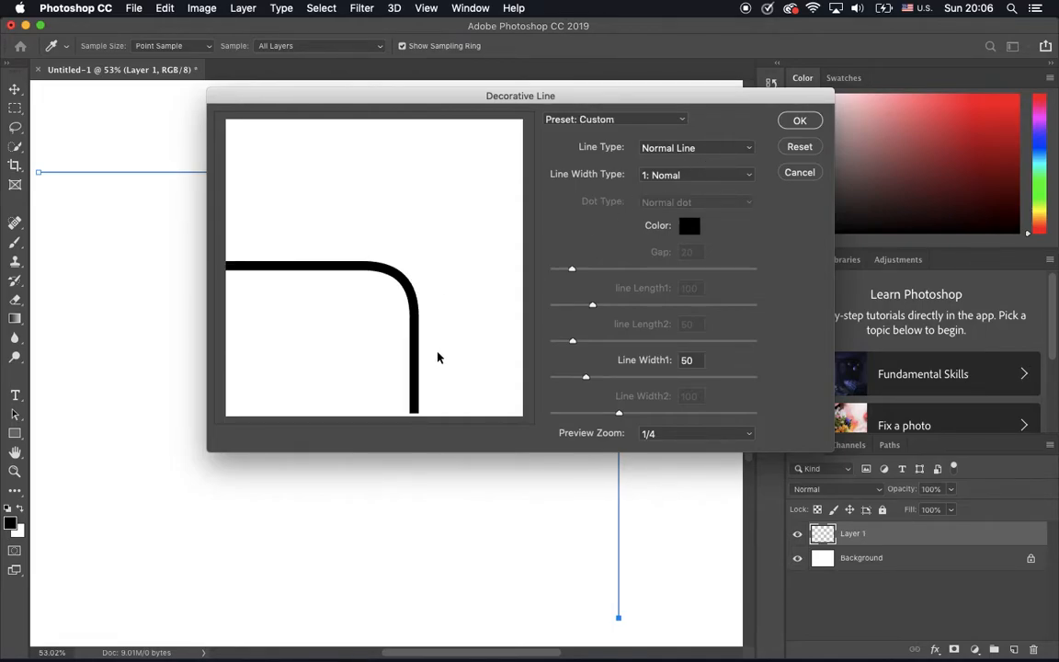
{"action": "left_click_drag", "start_coordinate": [604, 378], "coordinate": [680, 377]}
{"action": "left_click", "coordinate": [570, 377]}
{"action": "left_click", "coordinate": [568, 378]}
- Change the line type to Dotted Line1 and set its gap to 40
{"action": "left_click", "coordinate": [688, 149]}
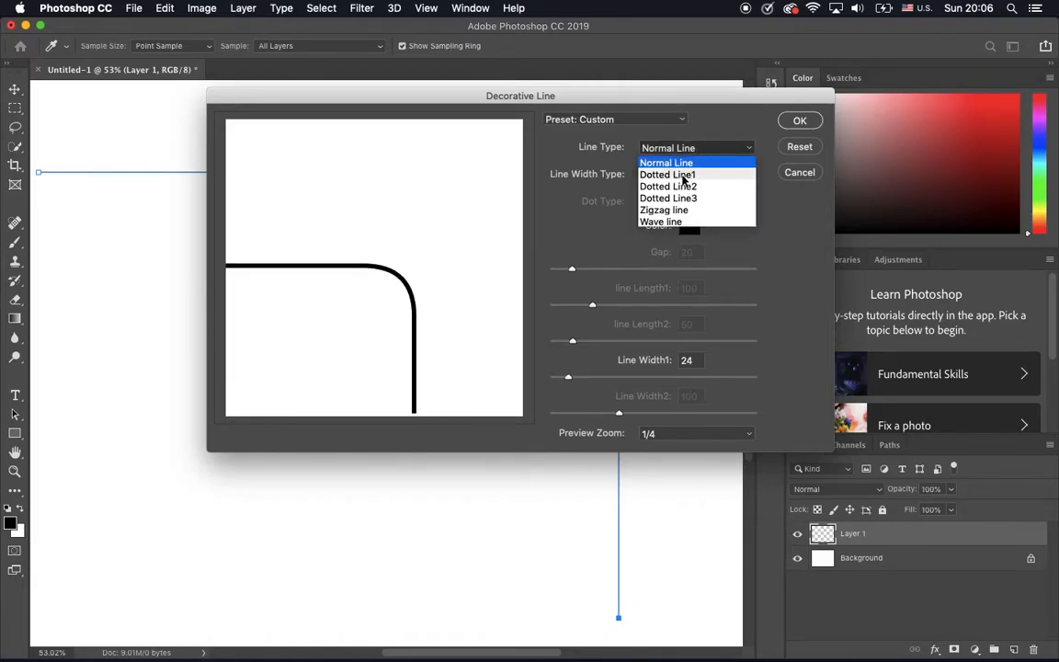
{"action": "left_click", "coordinate": [698, 176]}
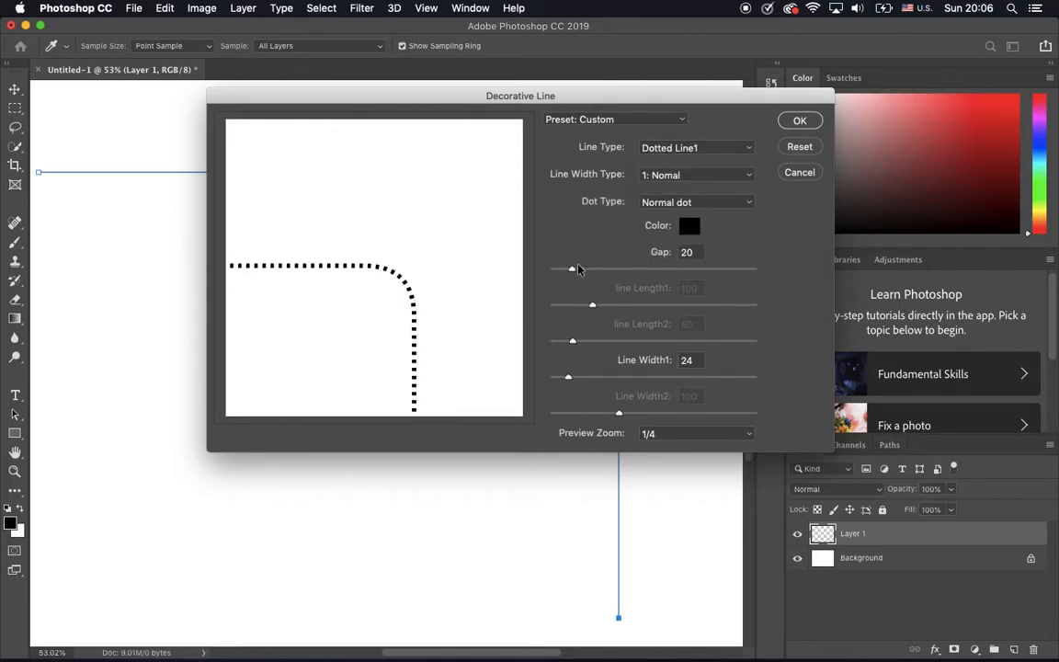
{"action": "left_click", "coordinate": [613, 270]}
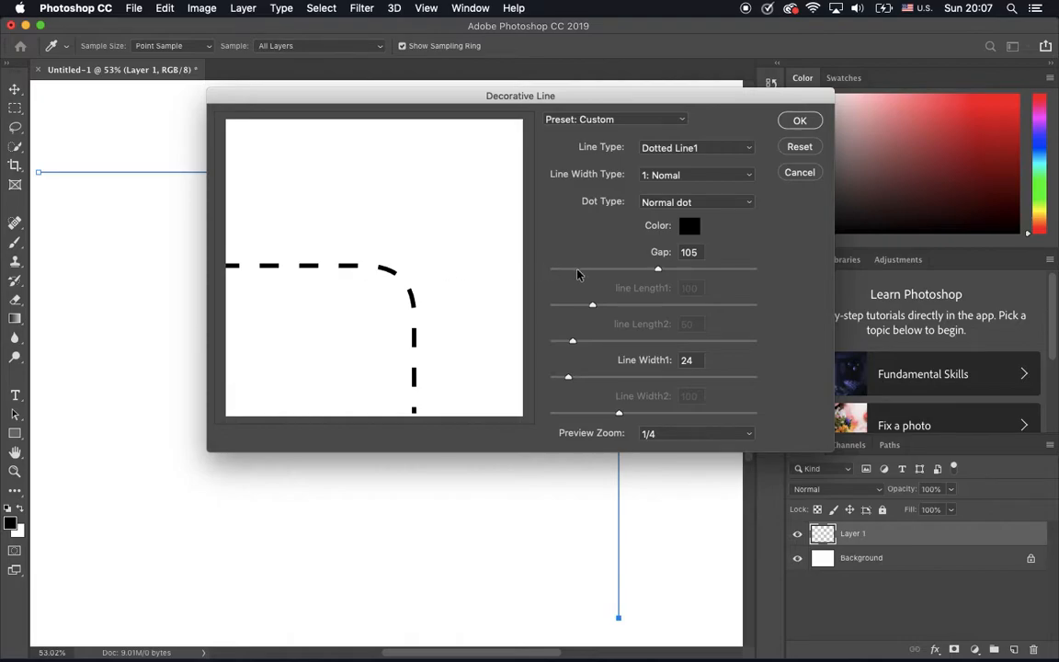
{"action": "left_click", "coordinate": [593, 269]}
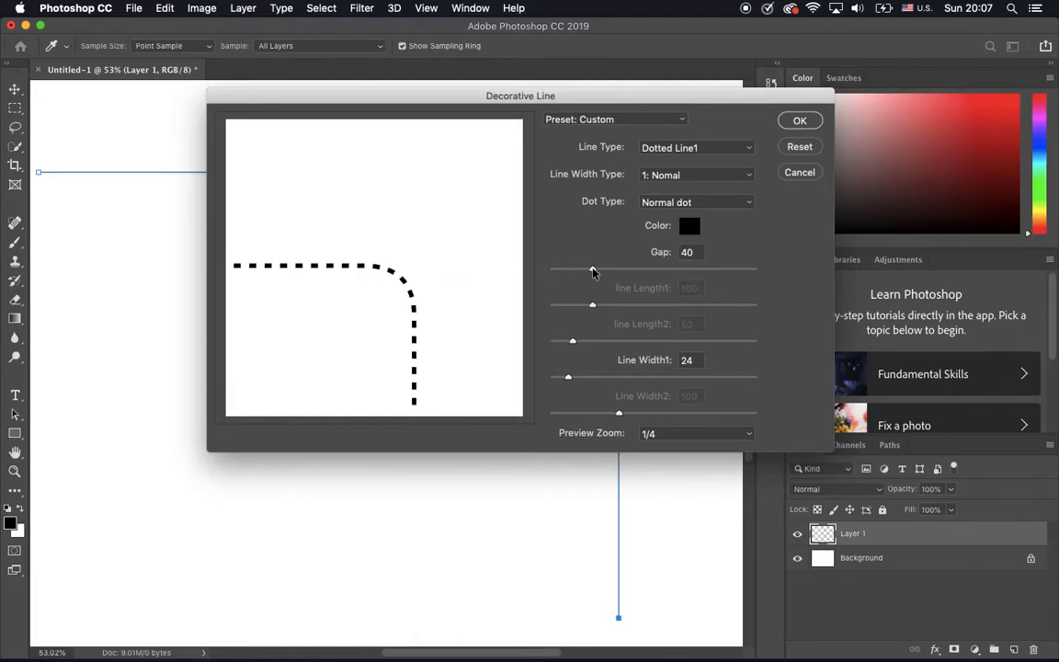
- Change the line type to Dotted Line2 with a gap of 47 and a line Length1 of 74
{"action": "left_click", "coordinate": [689, 149]}
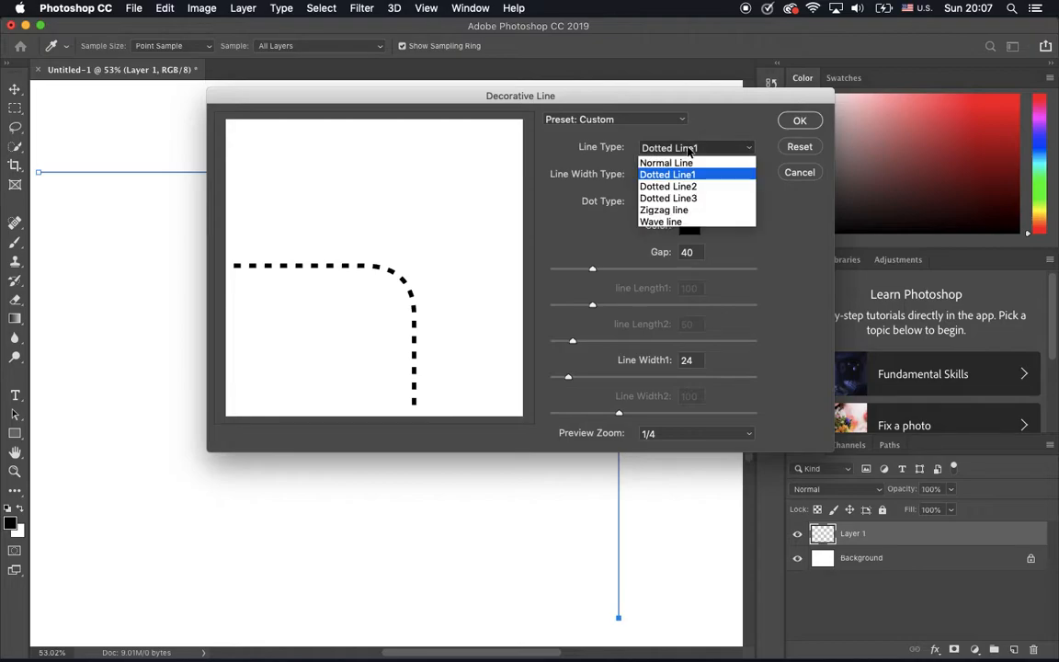
{"action": "left_click", "coordinate": [668, 186]}
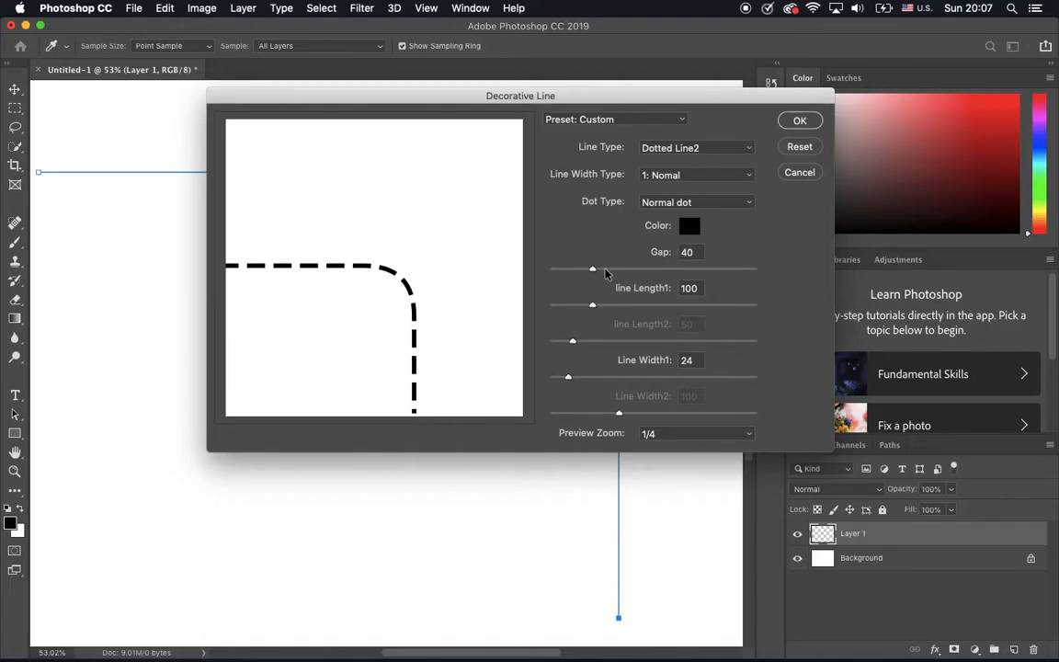
{"action": "left_click", "coordinate": [575, 270]}
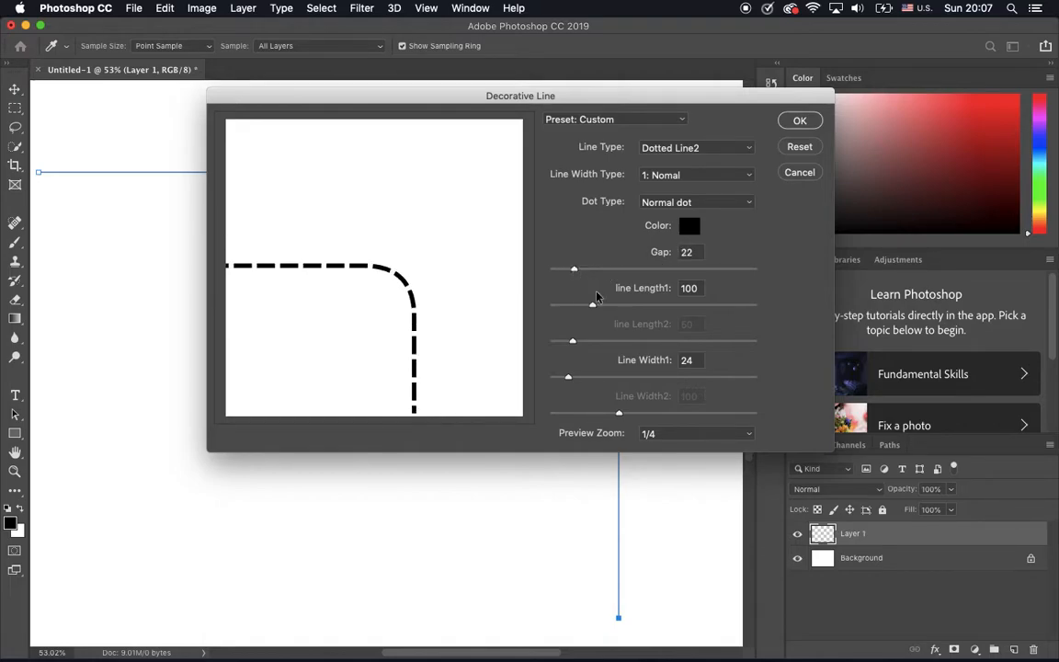
{"action": "left_click", "coordinate": [620, 306]}
{"action": "left_click", "coordinate": [680, 306]}
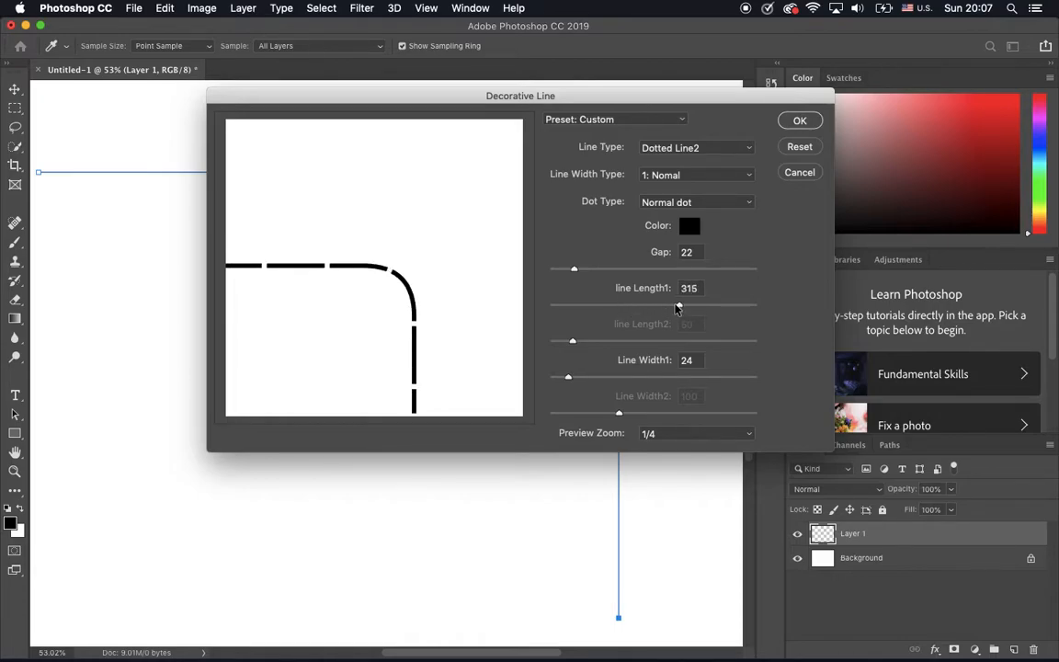
{"action": "left_click", "coordinate": [563, 306]}
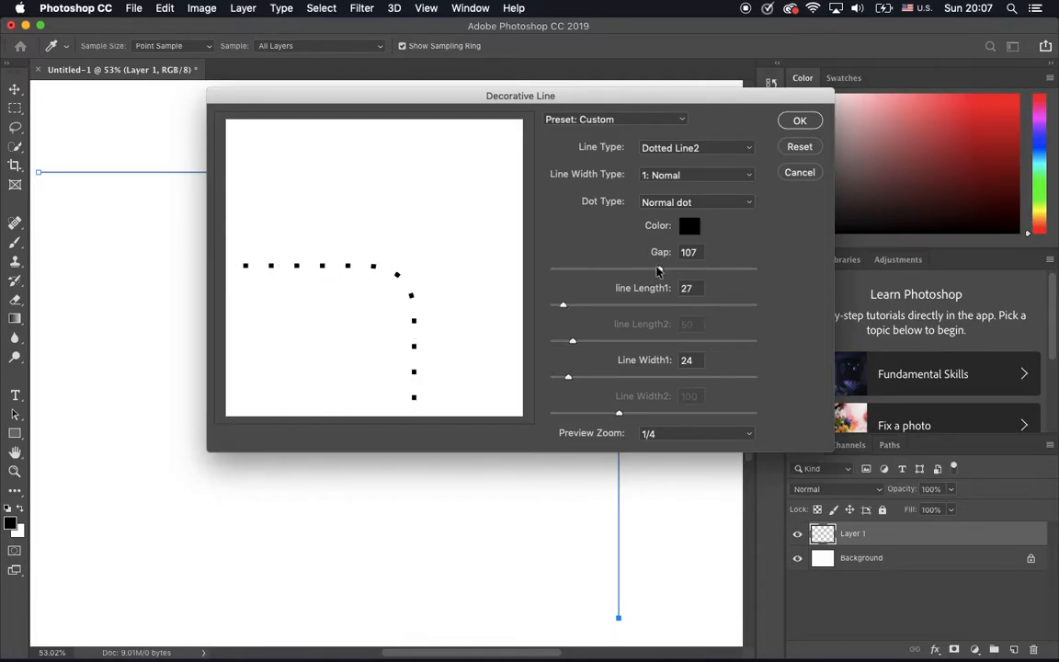
{"action": "left_click_drag", "start_coordinate": [659, 269], "coordinate": [600, 268]}
{"action": "left_click", "coordinate": [582, 305]}
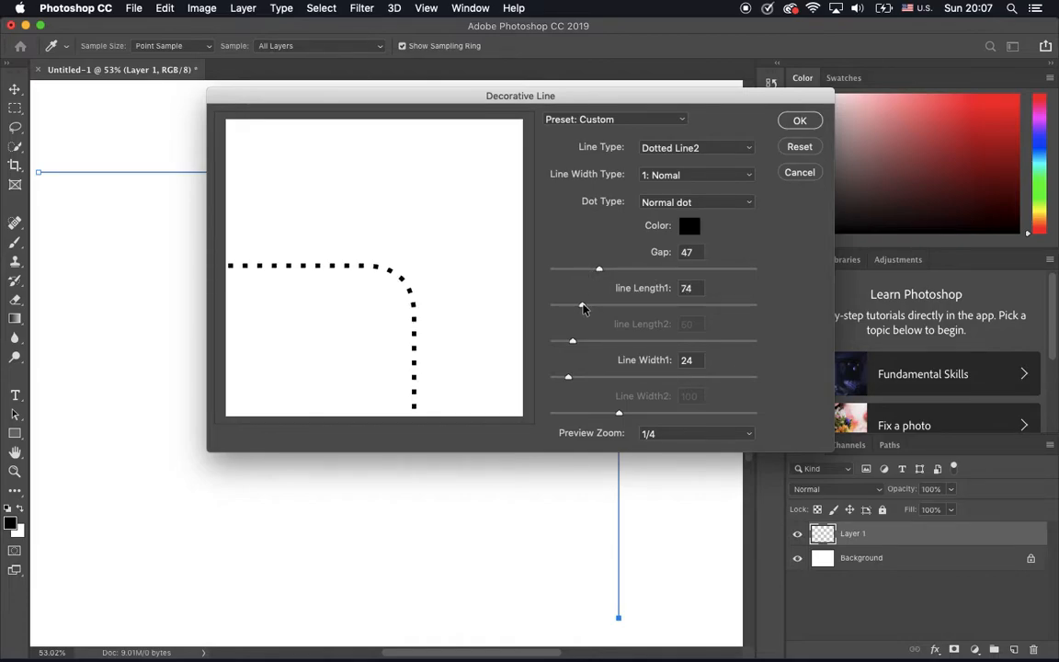
- Change the line type to Dotted Line3 with a gap of 18, line Length1 of 50 and line Length2 of 255
{"action": "left_click", "coordinate": [681, 151]}
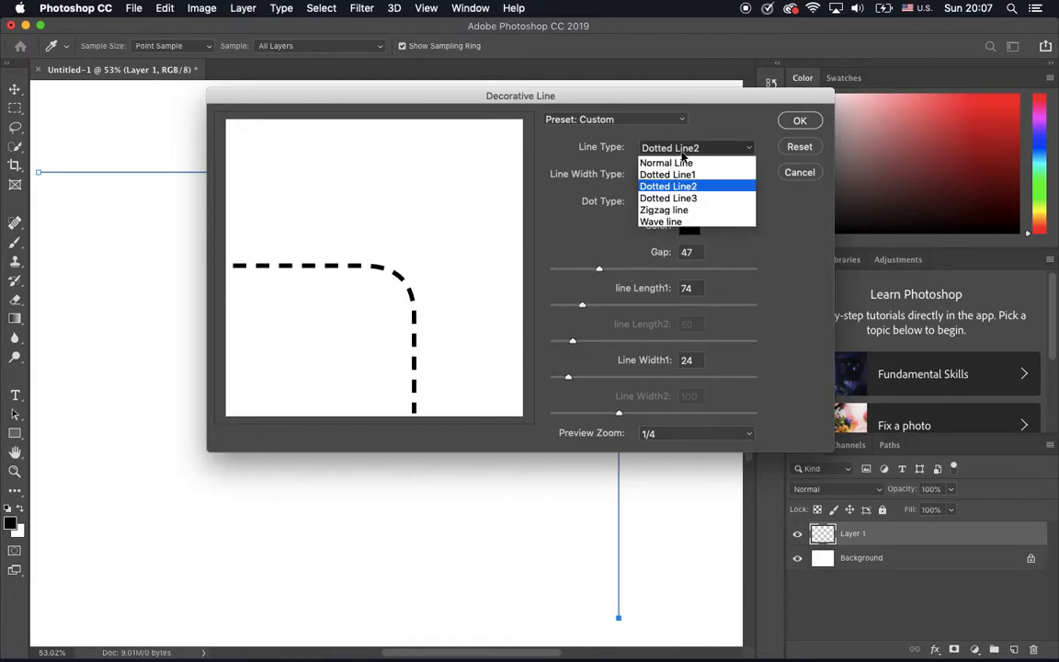
{"action": "left_click", "coordinate": [691, 198]}
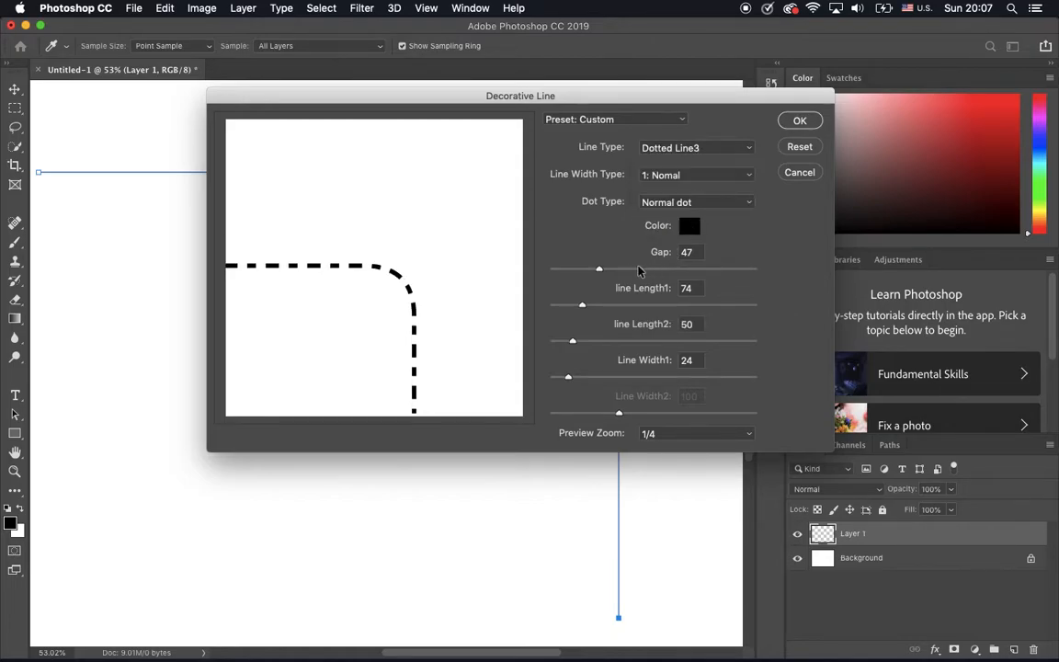
{"action": "left_click_drag", "start_coordinate": [598, 269], "coordinate": [570, 269]}
{"action": "left_click", "coordinate": [657, 304]}
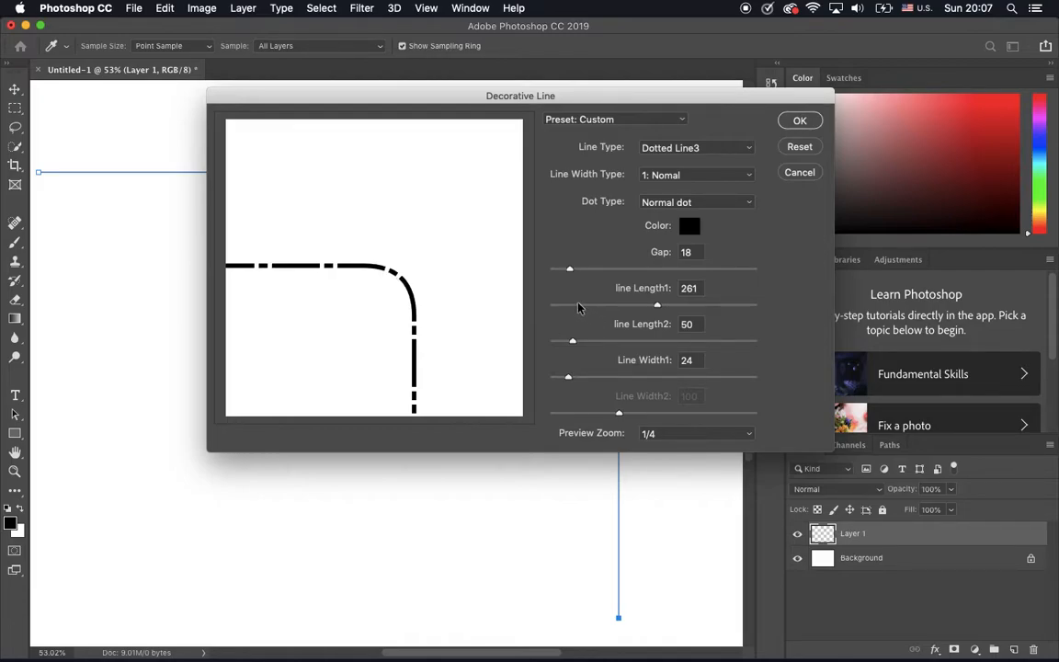
{"action": "left_click", "coordinate": [572, 304]}
{"action": "left_click", "coordinate": [655, 343]}
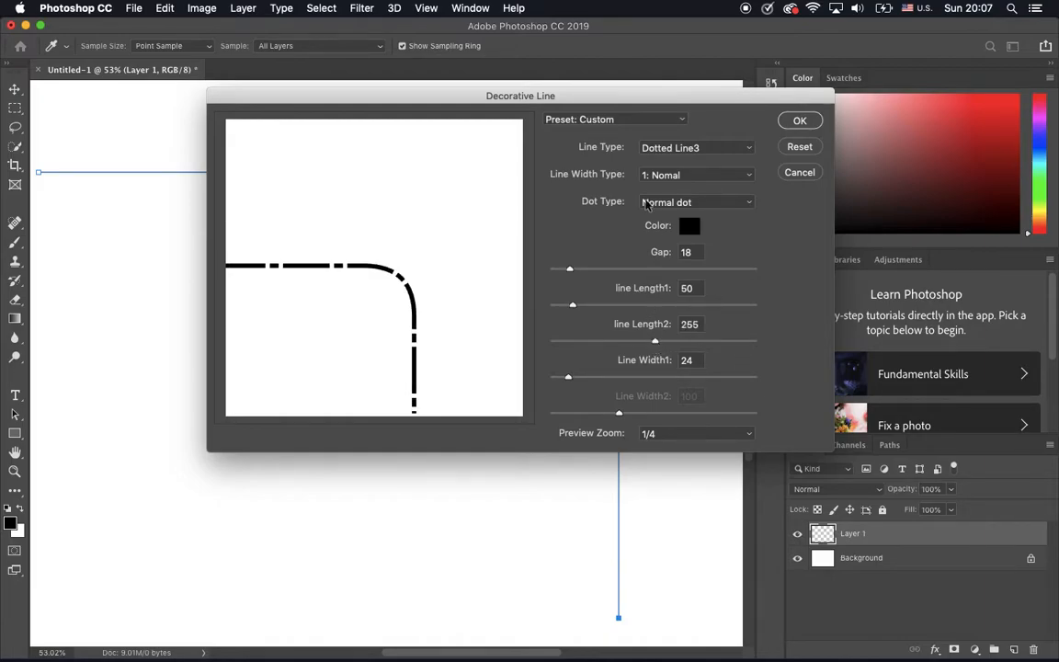
- Change the line type to Zigzag line and try several line Length1 values, settling on 54
{"action": "left_click", "coordinate": [685, 148]}
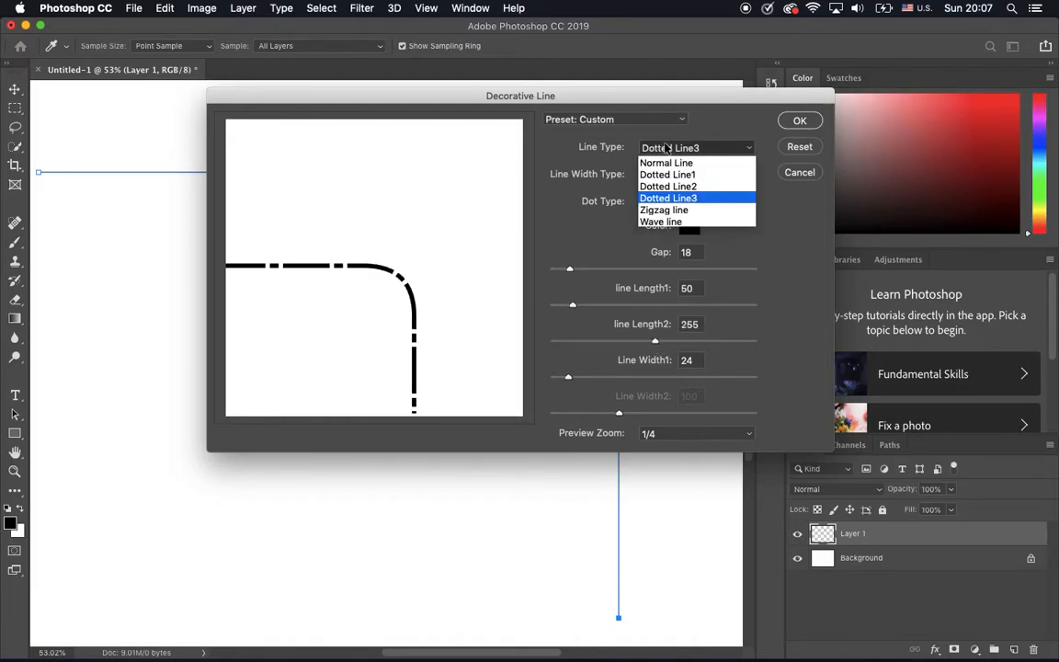
{"action": "left_click", "coordinate": [684, 212]}
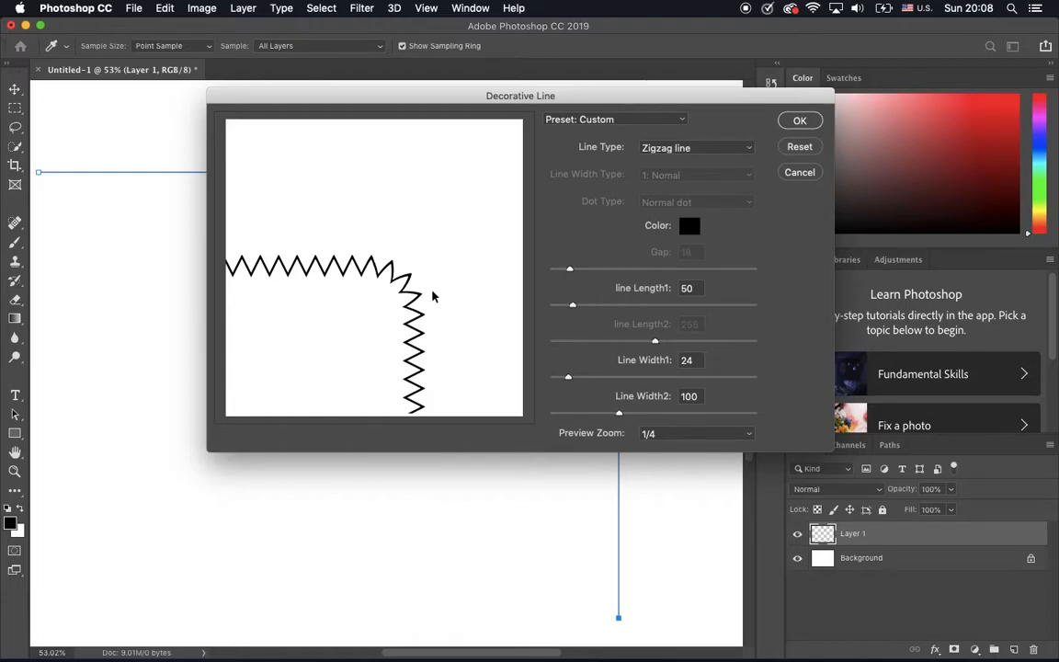
{"action": "left_click_drag", "start_coordinate": [572, 305], "coordinate": [596, 307]}
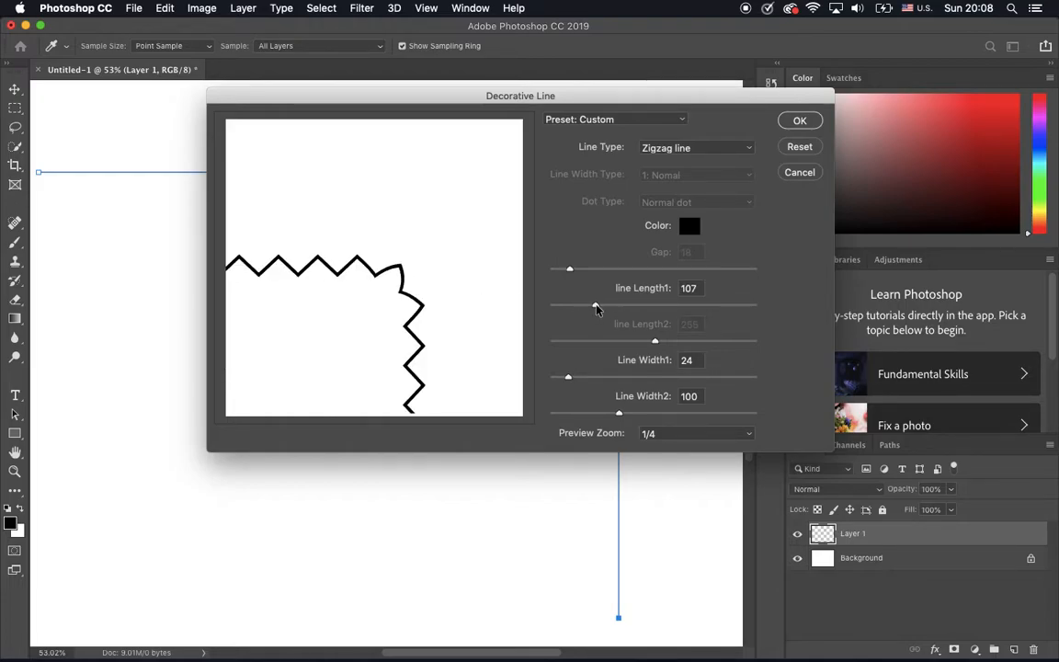
{"action": "left_click", "coordinate": [610, 306]}
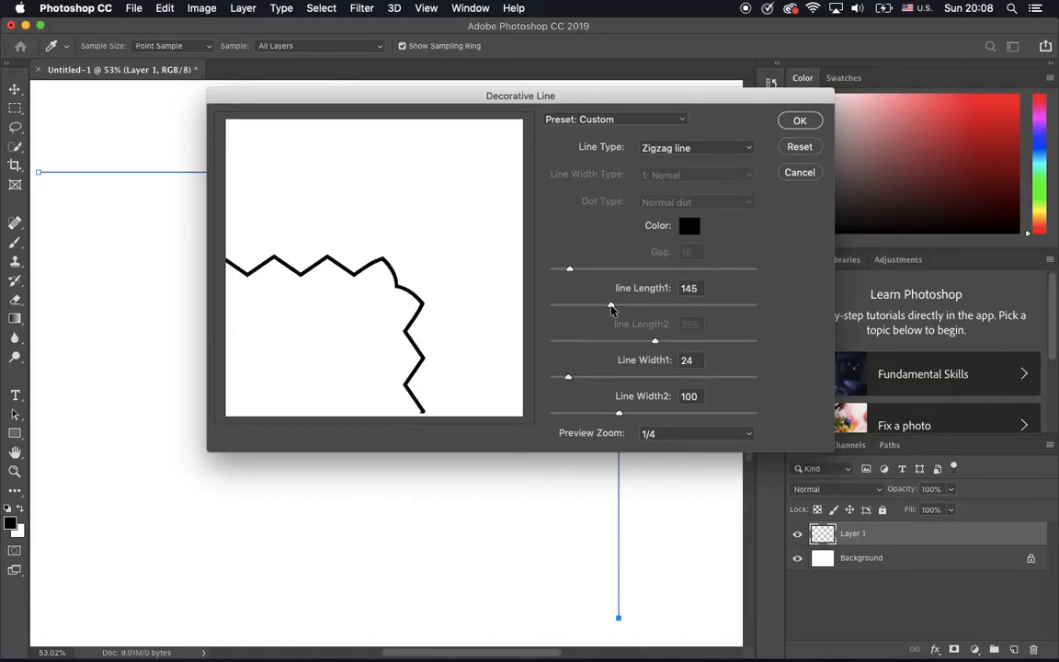
{"action": "left_click", "coordinate": [589, 306]}
{"action": "left_click", "coordinate": [570, 306]}
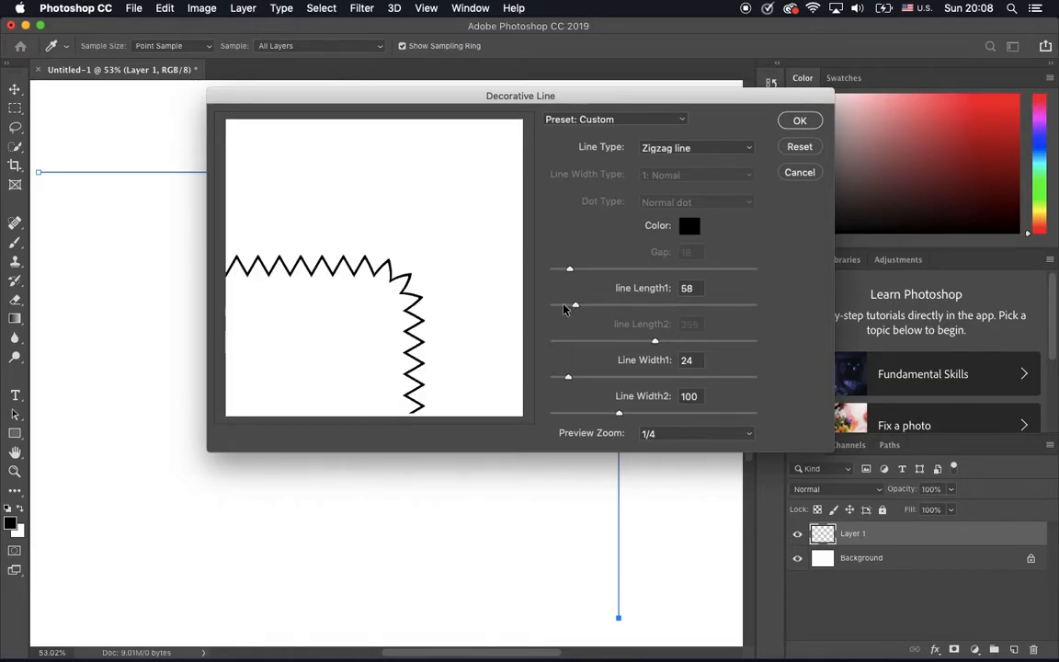
{"action": "left_click", "coordinate": [560, 306]}
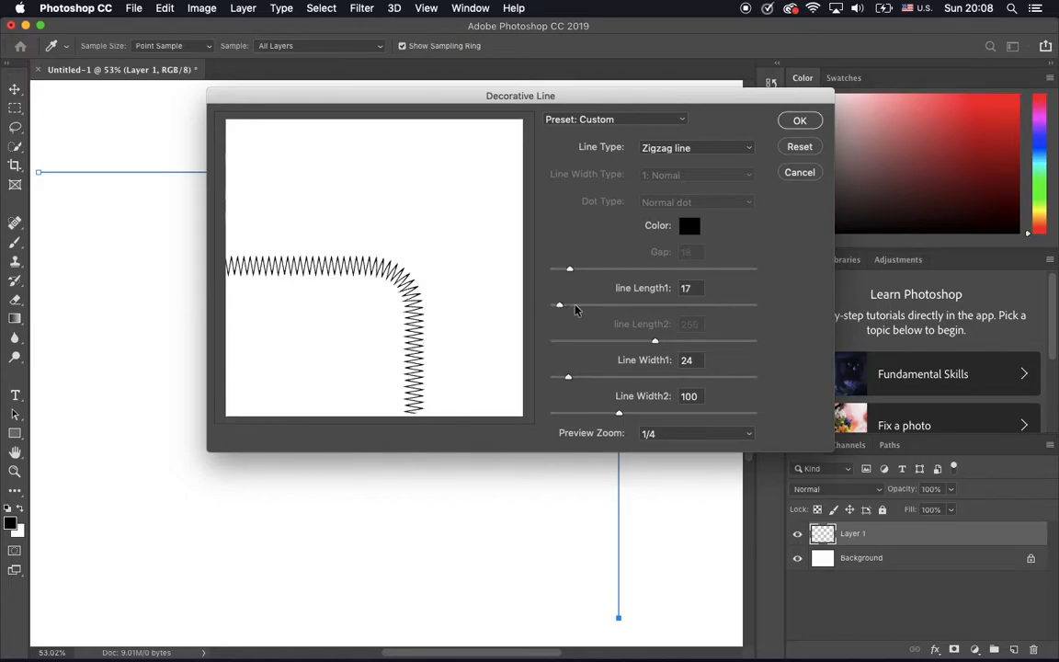
{"action": "left_click", "coordinate": [575, 308]}
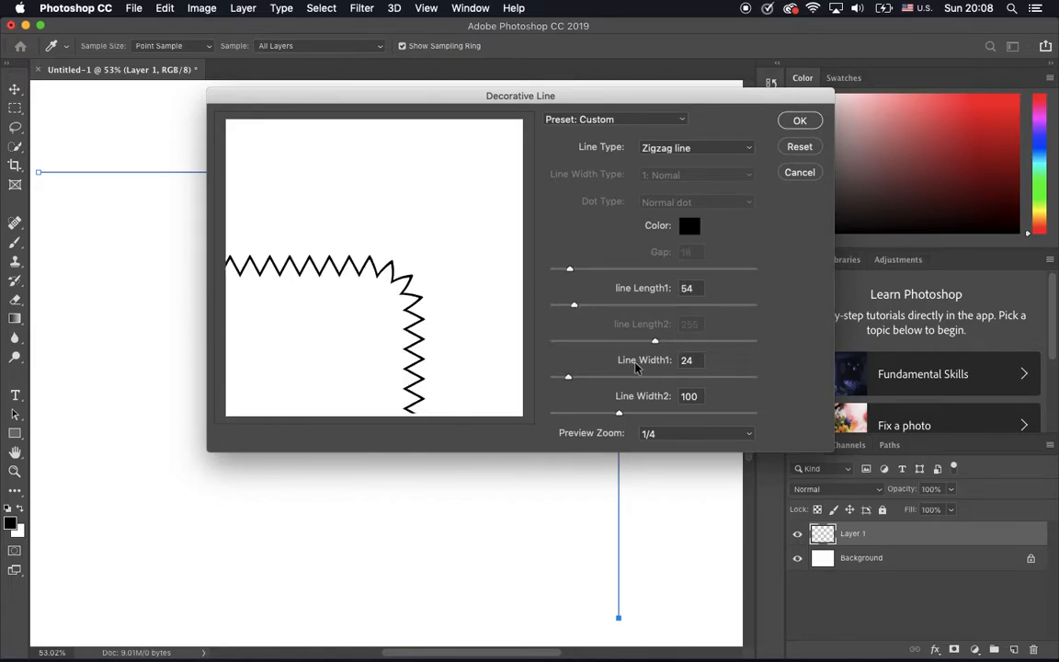
- Set the zigzag line's Line Width1 to 36 and Line Width2 to 72
{"action": "left_click", "coordinate": [581, 379]}
{"action": "left_click", "coordinate": [594, 379]}
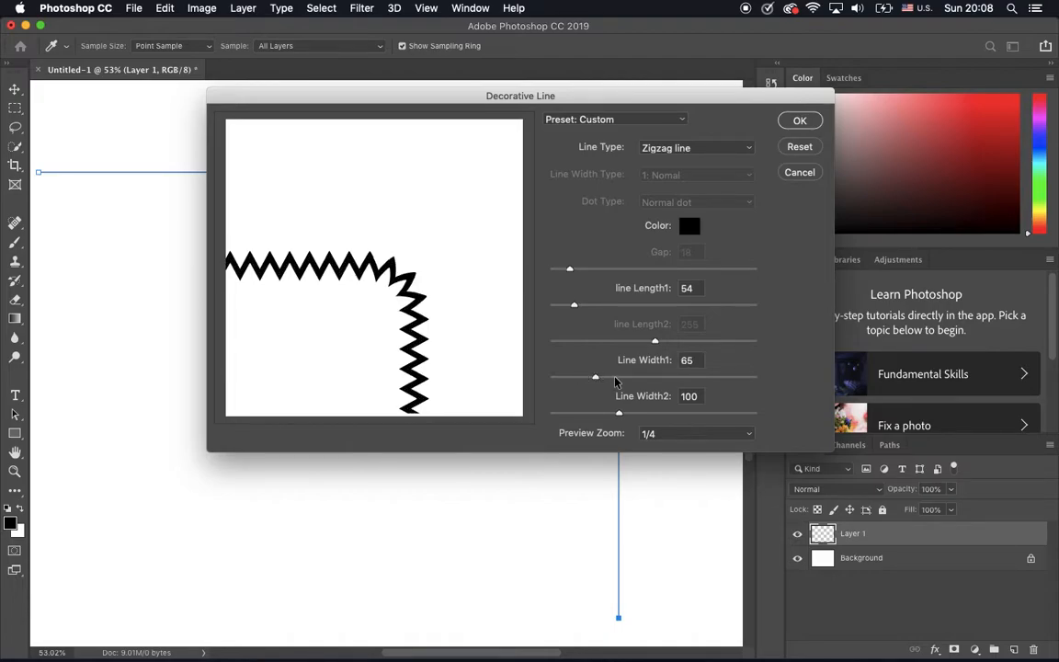
{"action": "left_click", "coordinate": [613, 379]}
{"action": "left_click", "coordinate": [596, 378]}
{"action": "left_click", "coordinate": [577, 379]}
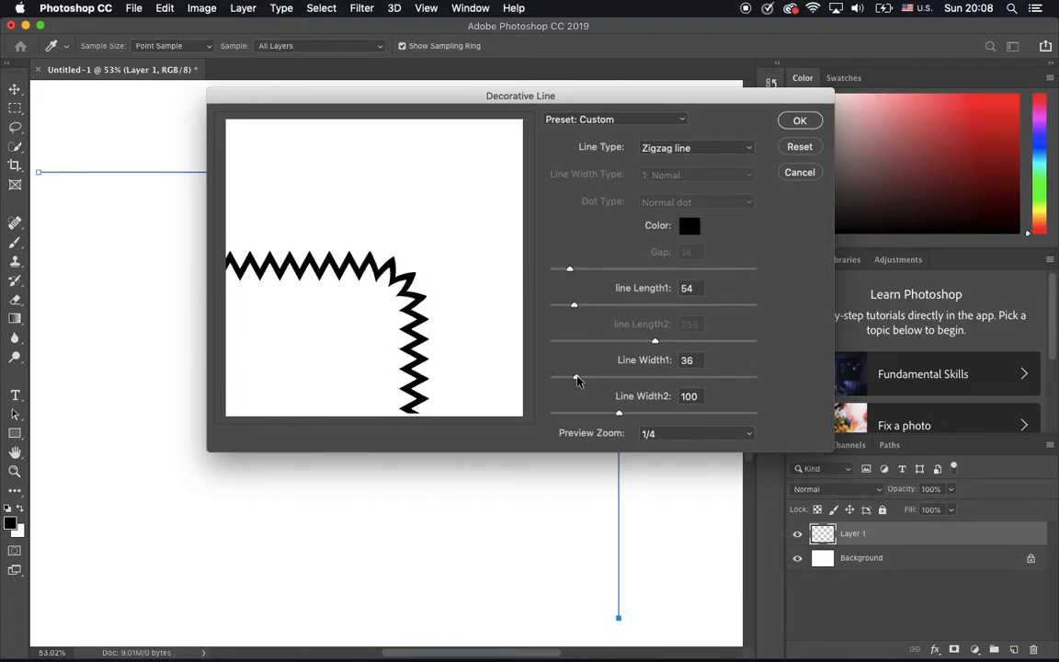
{"action": "left_click", "coordinate": [648, 412]}
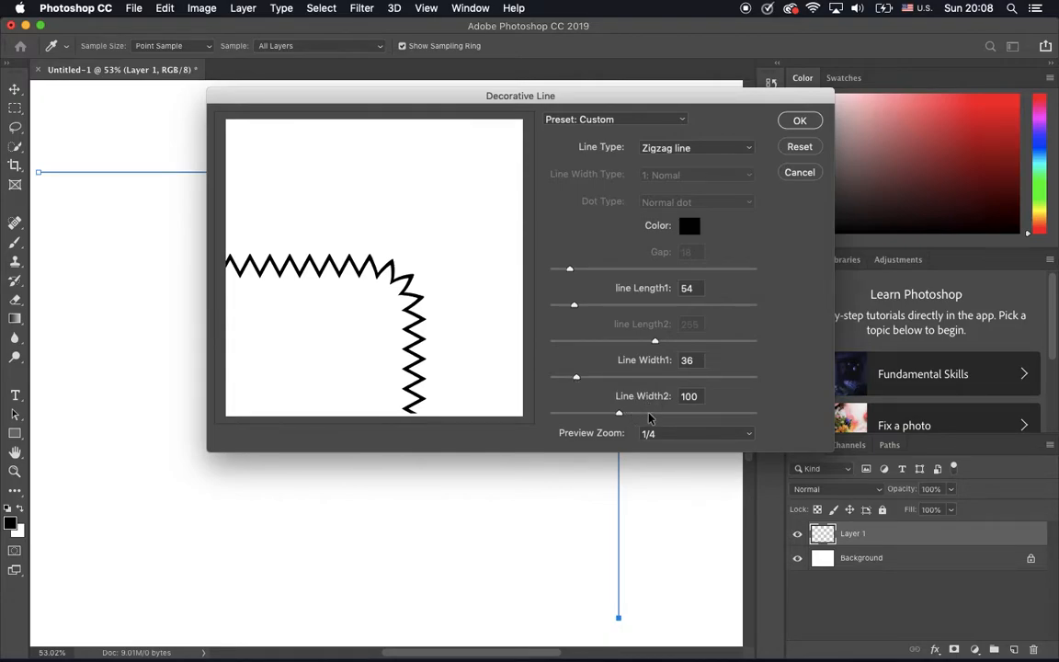
{"action": "left_click_drag", "start_coordinate": [648, 412], "coordinate": [601, 416]}
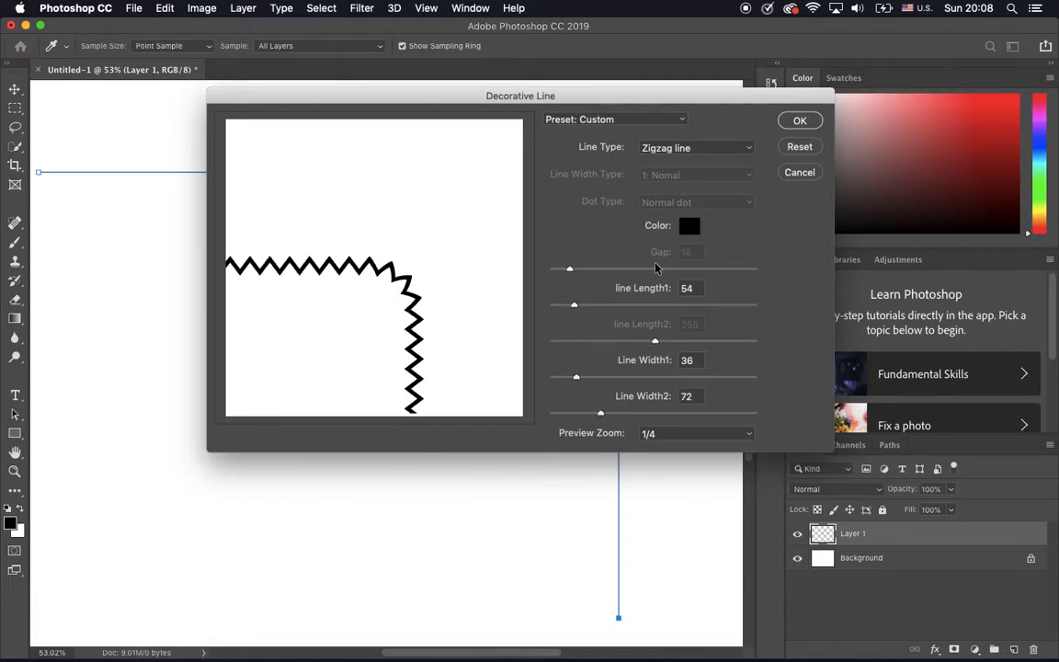
- Change the line type to Wave line with a line Length1 of 41, Line Width1 of 23 and Line Width2 of 58
{"action": "left_click", "coordinate": [680, 150]}
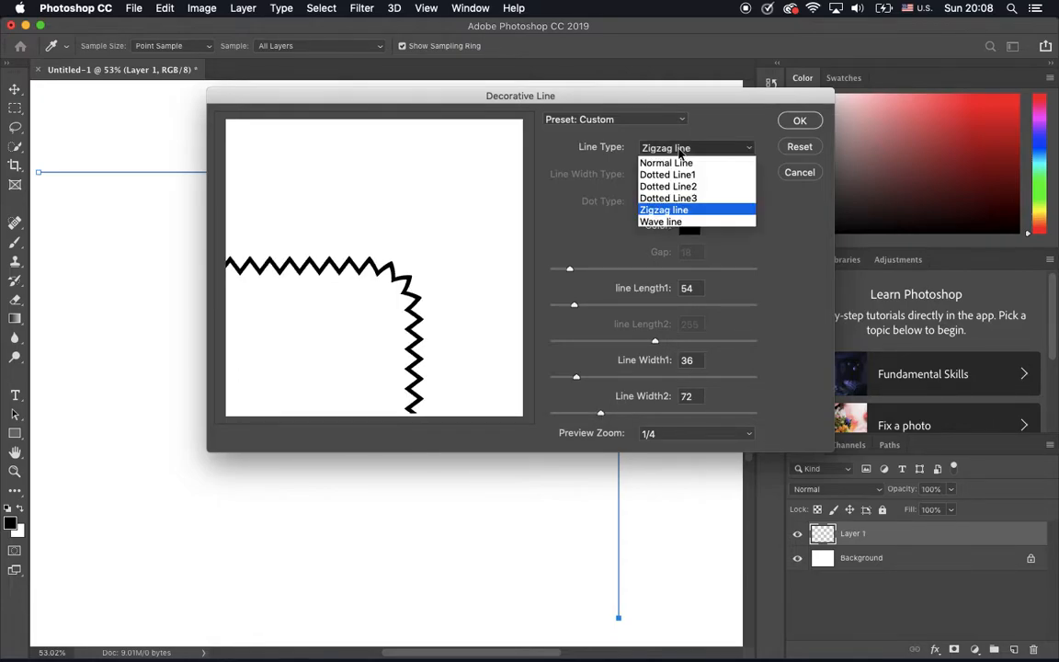
{"action": "left_click", "coordinate": [664, 224]}
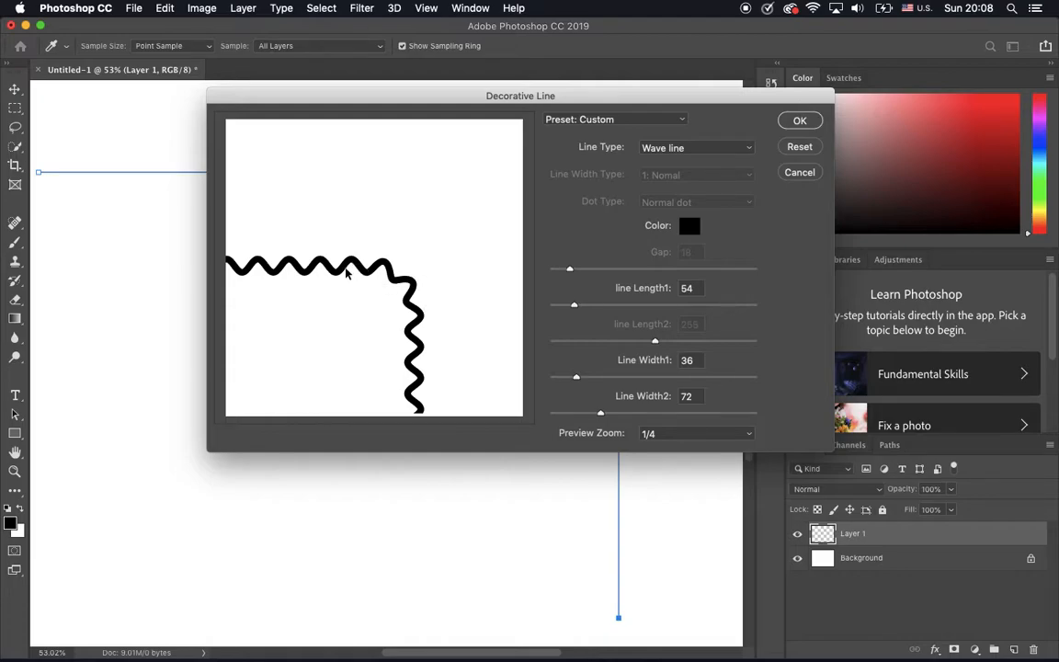
{"action": "left_click", "coordinate": [602, 308]}
{"action": "left_click_drag", "start_coordinate": [576, 306], "coordinate": [564, 306]}
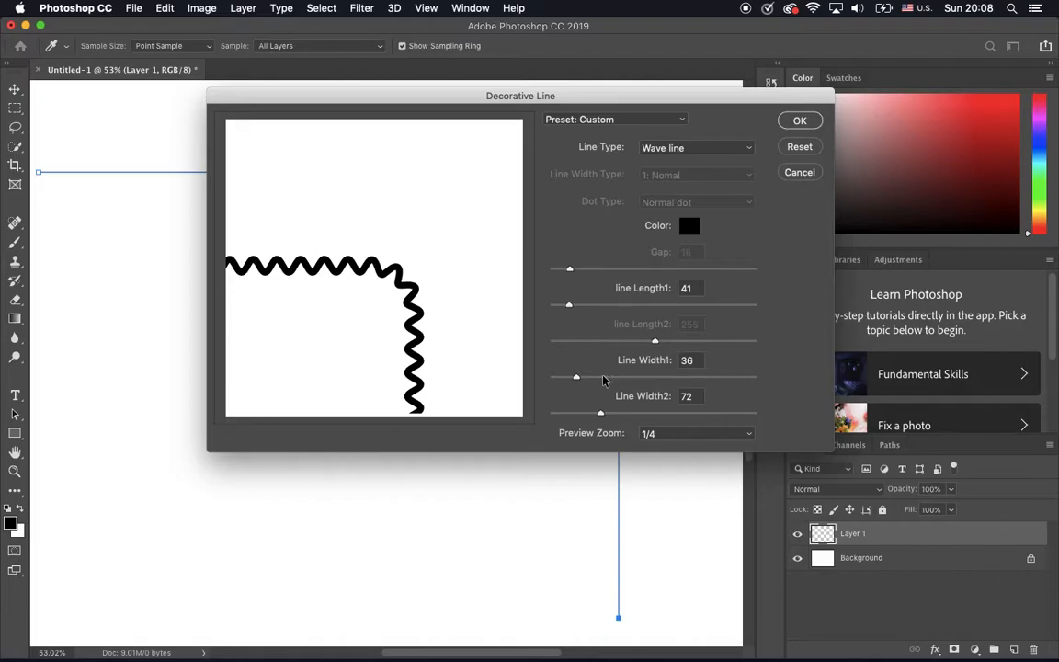
{"action": "left_click_drag", "start_coordinate": [575, 378], "coordinate": [563, 377]}
{"action": "mouse_move", "coordinate": [600, 412]}
{"action": "left_mouse_down"}
{"action": "mouse_move", "coordinate": [659, 415]}
{"action": "mouse_move", "coordinate": [591, 414]}
{"action": "left_mouse_up"}
{"action": "left_click_drag", "start_coordinate": [563, 377], "coordinate": [569, 378]}
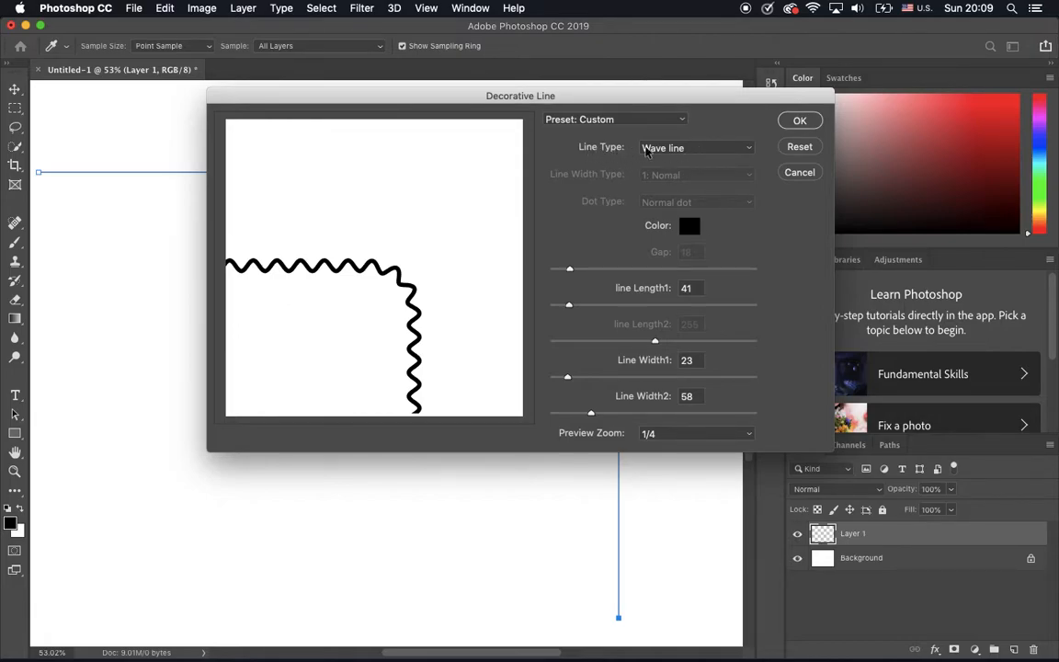
- Switch to Normal Line with the Increase/Decrease line width type, tapering from a Line Width1 of 1 to a Line Width2 of 290
{"action": "left_click", "coordinate": [686, 149]}
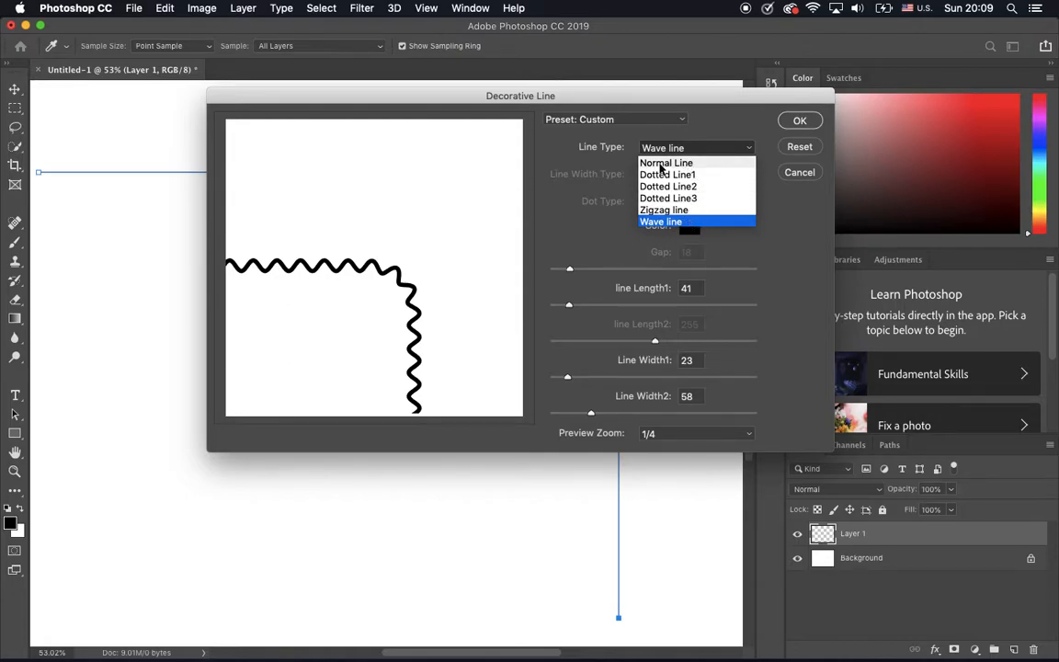
{"action": "left_click", "coordinate": [677, 164]}
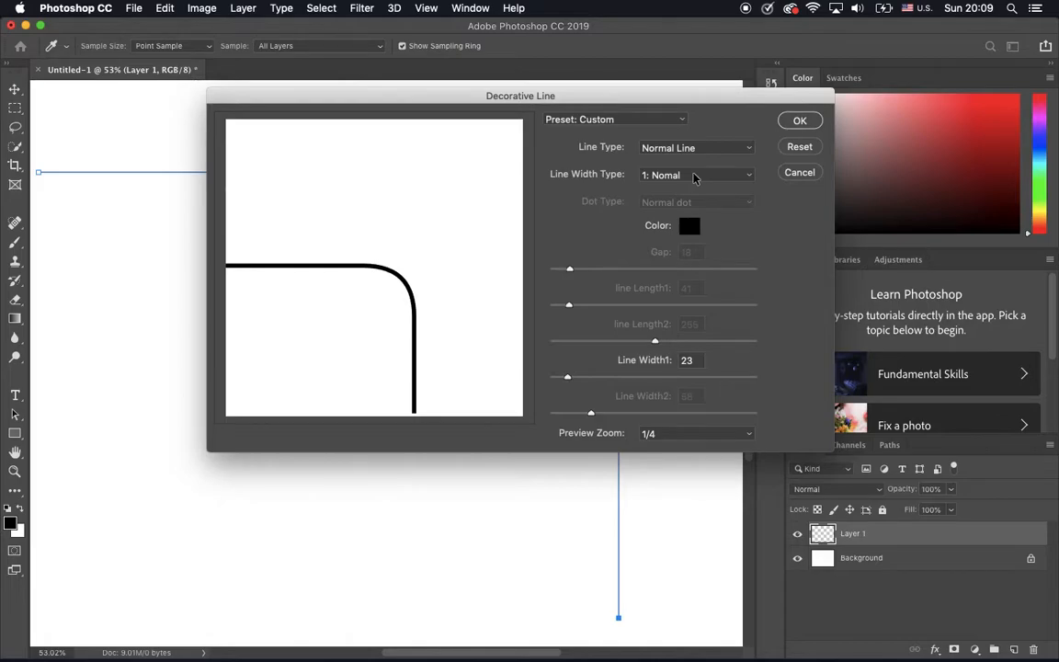
{"action": "left_click", "coordinate": [705, 179]}
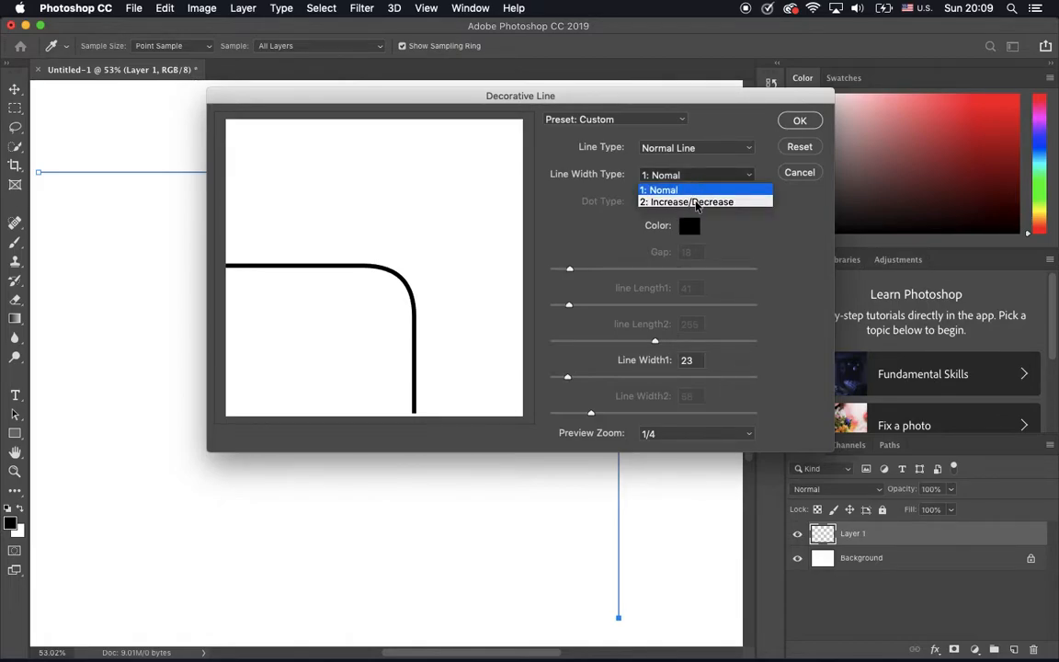
{"action": "left_click", "coordinate": [714, 203]}
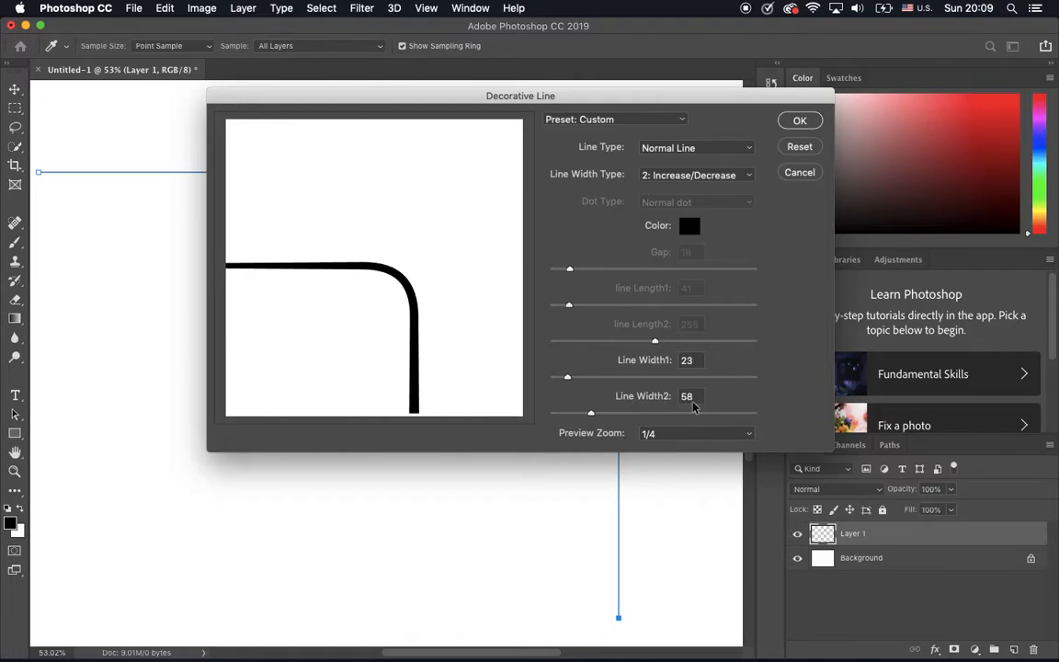
{"action": "left_click_drag", "start_coordinate": [568, 379], "coordinate": [551, 377]}
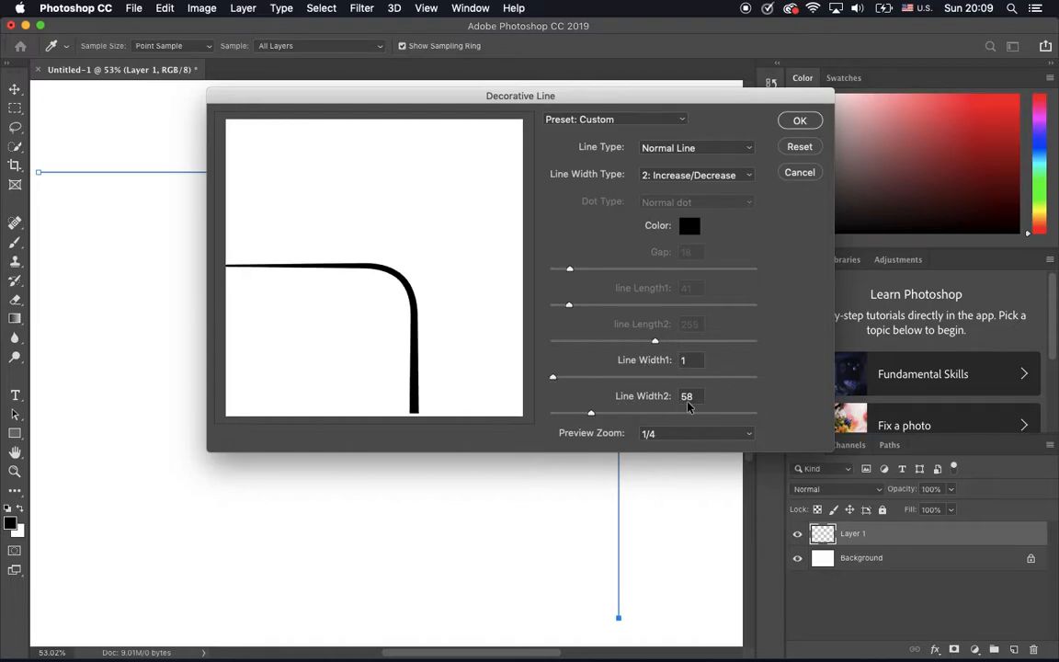
{"action": "left_click_drag", "start_coordinate": [593, 413], "coordinate": [748, 414]}
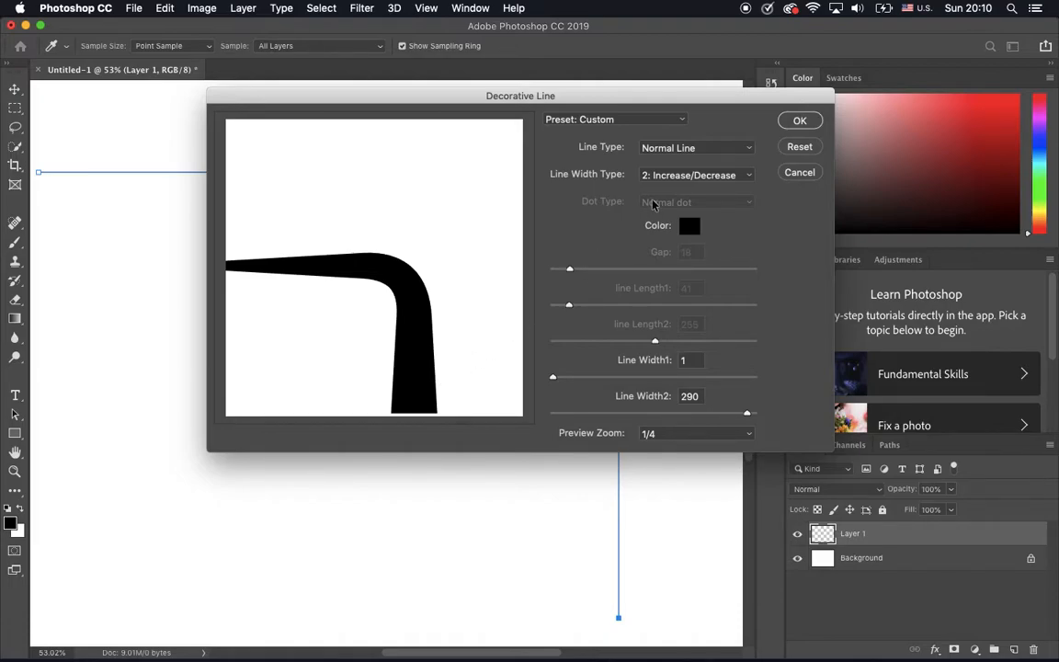
- Change the line type to Dotted Line1 with the "1: Nomal" width type, a Line Width1 of 77 and a gap of 60
{"action": "left_click", "coordinate": [693, 151]}
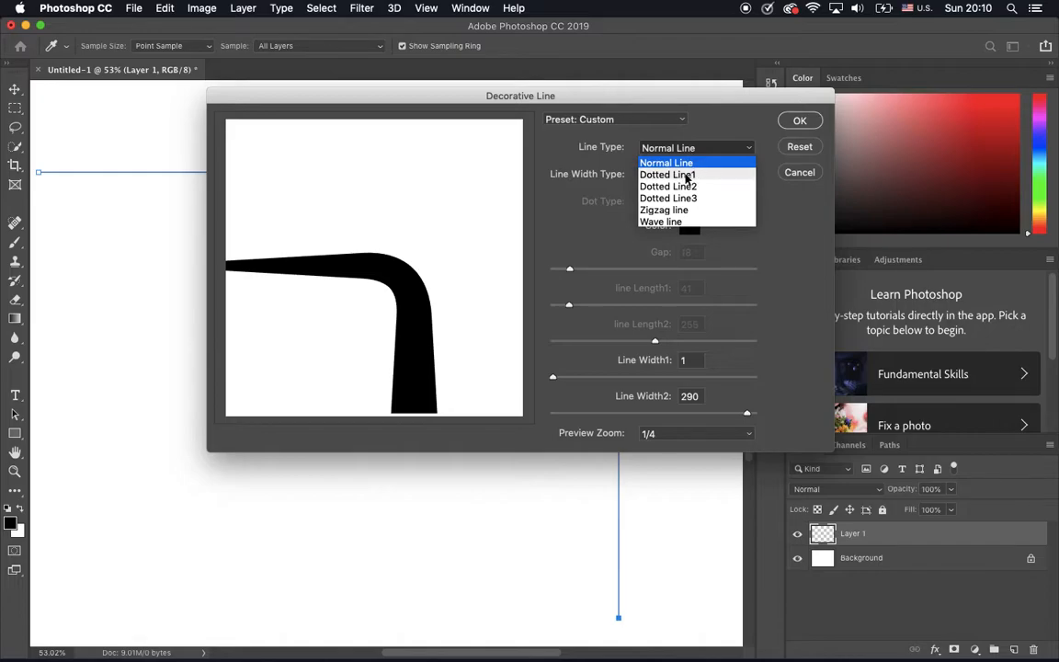
{"action": "left_click", "coordinate": [687, 178]}
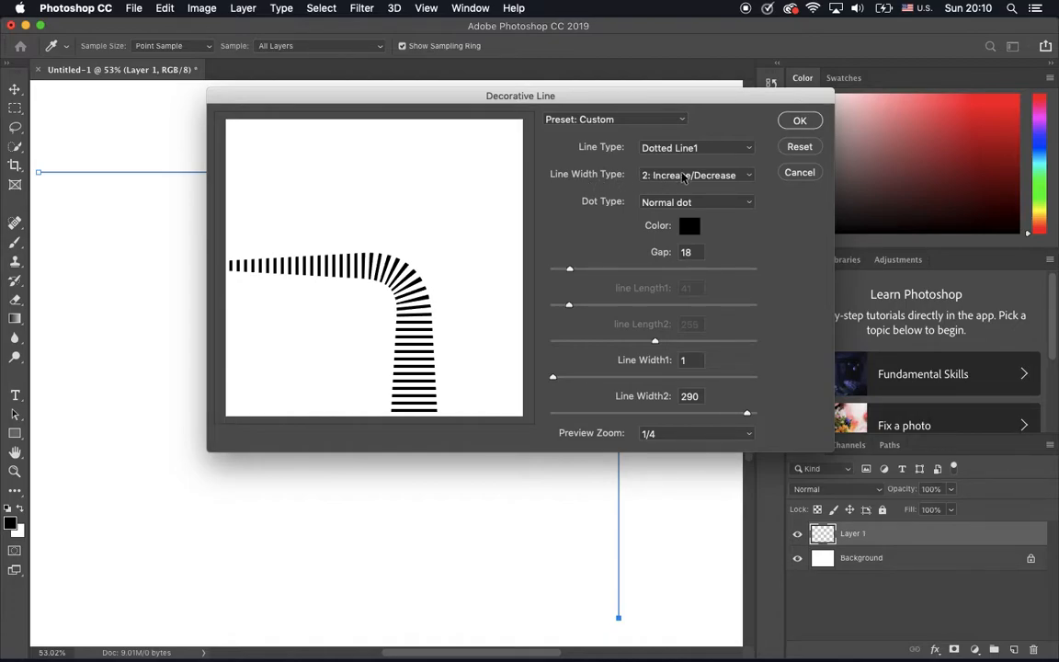
{"action": "left_click", "coordinate": [683, 176]}
{"action": "left_click", "coordinate": [676, 190]}
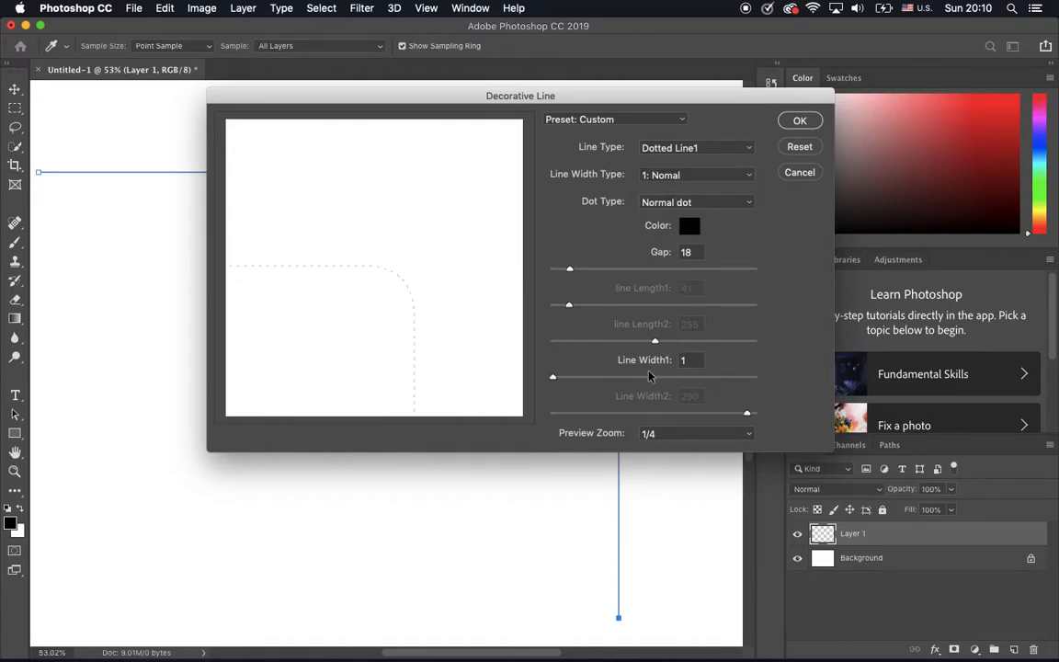
{"action": "left_click", "coordinate": [616, 377]}
{"action": "left_click_drag", "start_coordinate": [616, 377], "coordinate": [602, 377]}
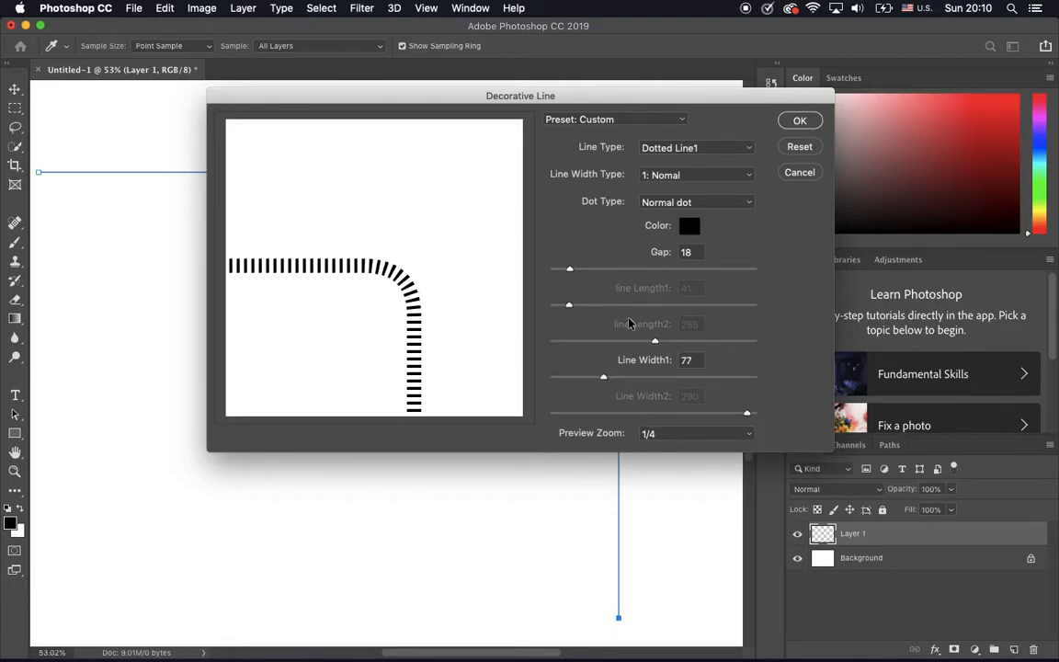
{"action": "left_click_drag", "start_coordinate": [570, 268], "coordinate": [613, 269]}
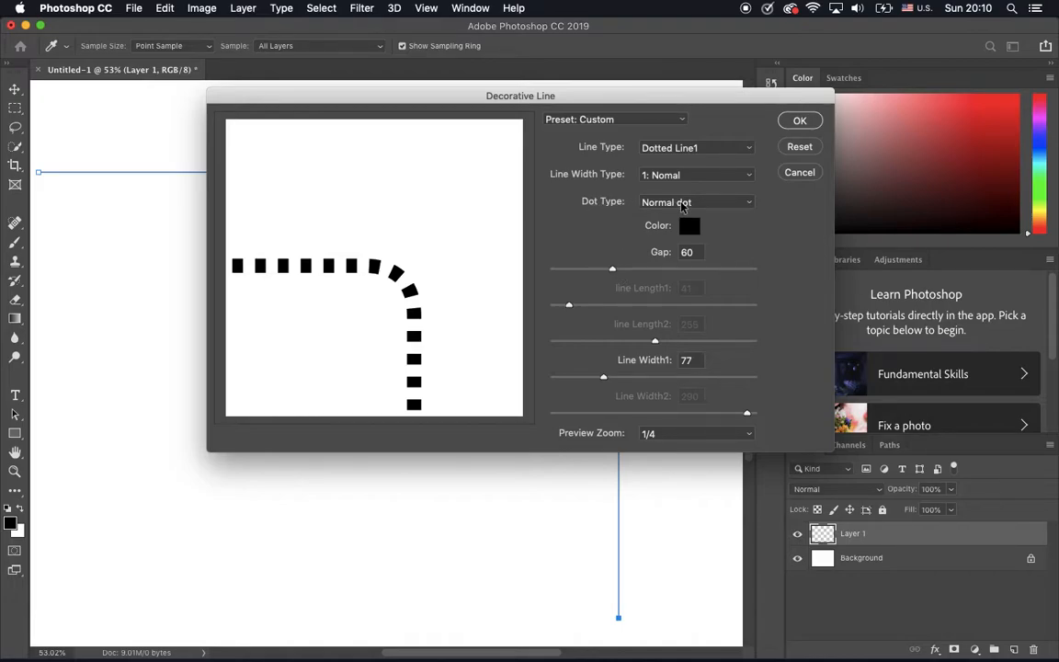
- Try the Triangle1 and triangle2 dot types on the dotted line
{"action": "left_click", "coordinate": [681, 206]}
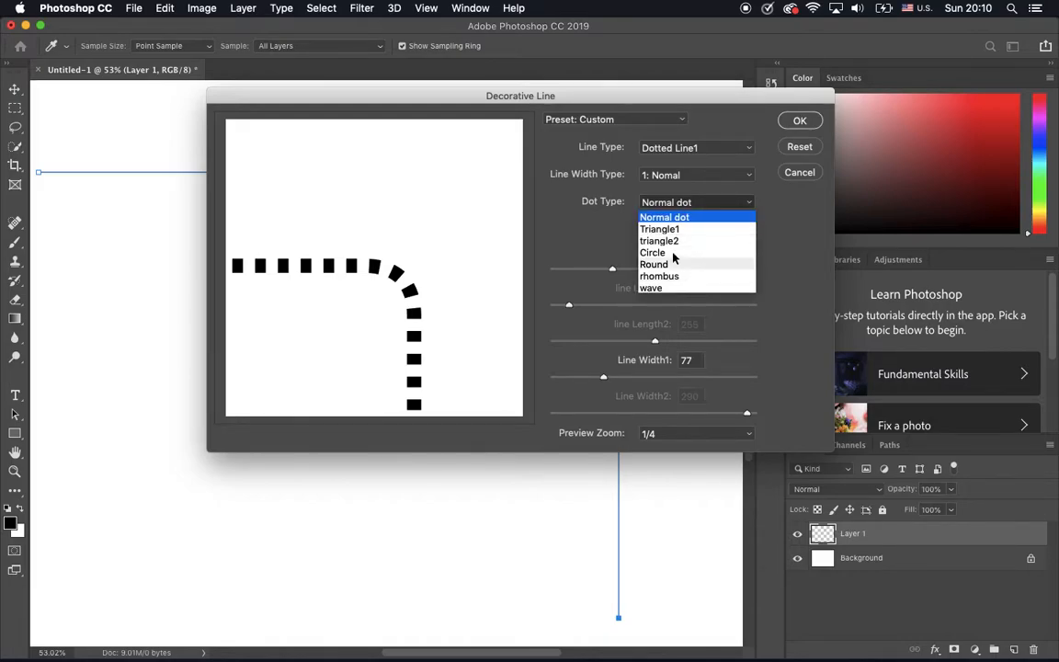
{"action": "left_click", "coordinate": [604, 182]}
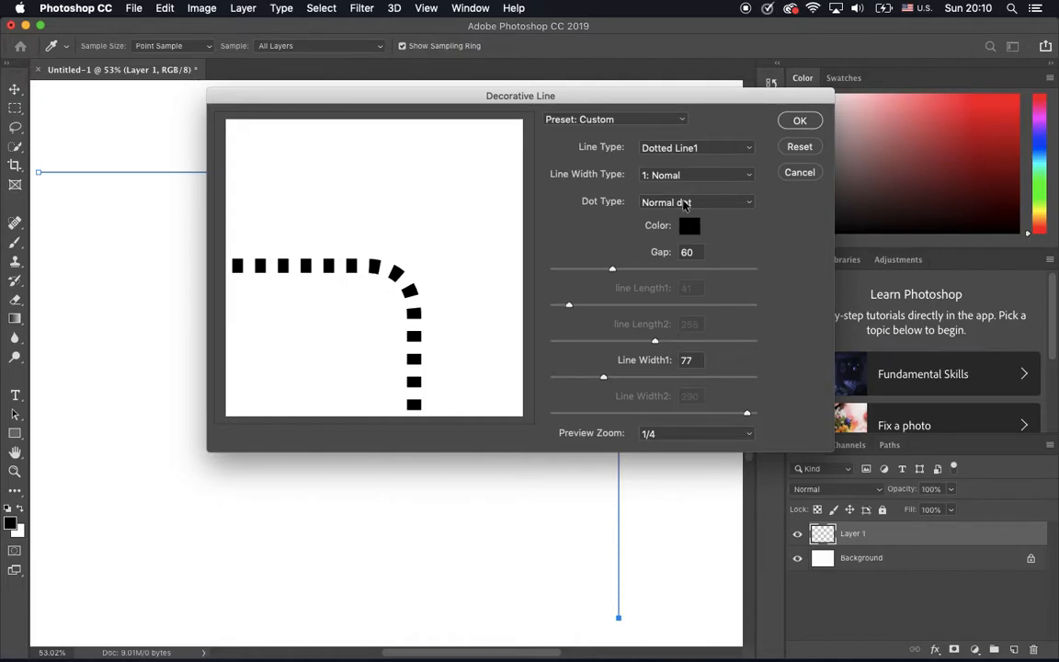
{"action": "left_click", "coordinate": [684, 204]}
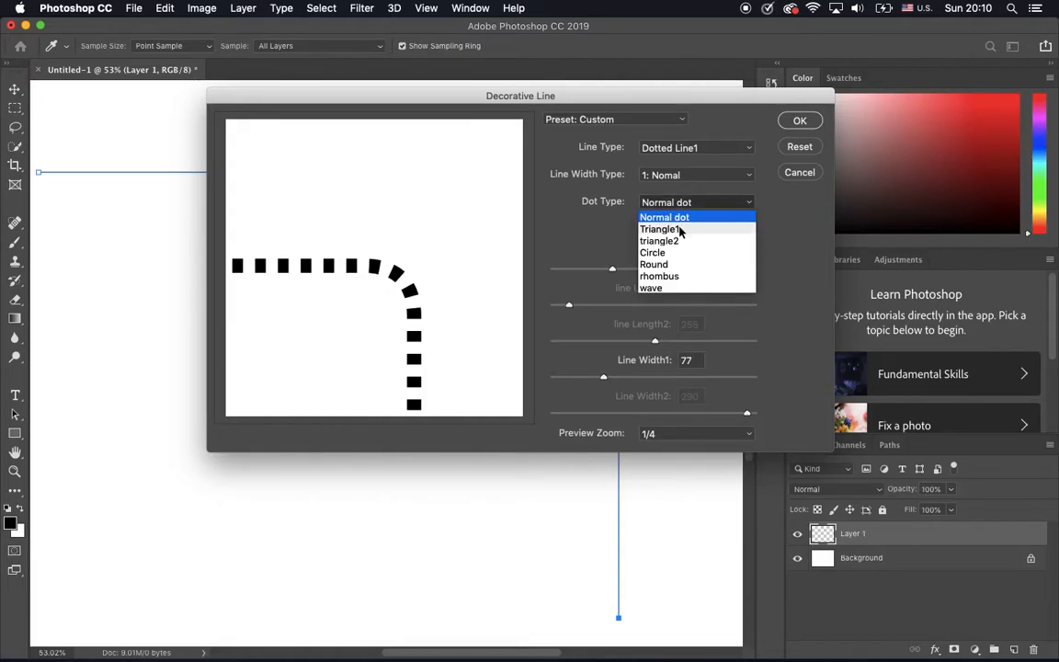
{"action": "left_click", "coordinate": [693, 230]}
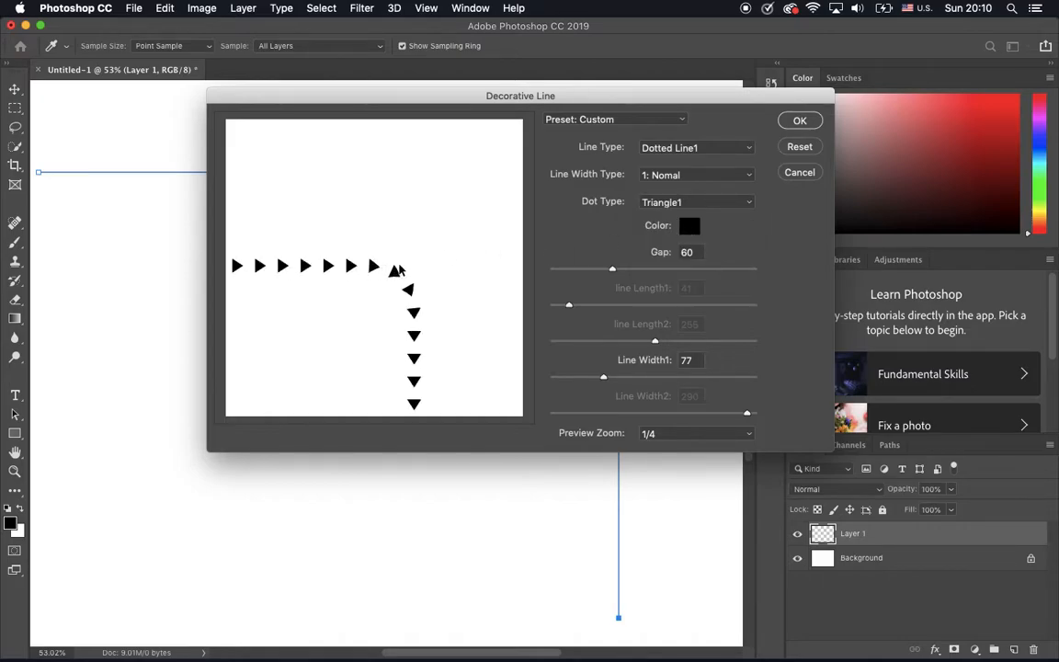
{"action": "left_click", "coordinate": [695, 201]}
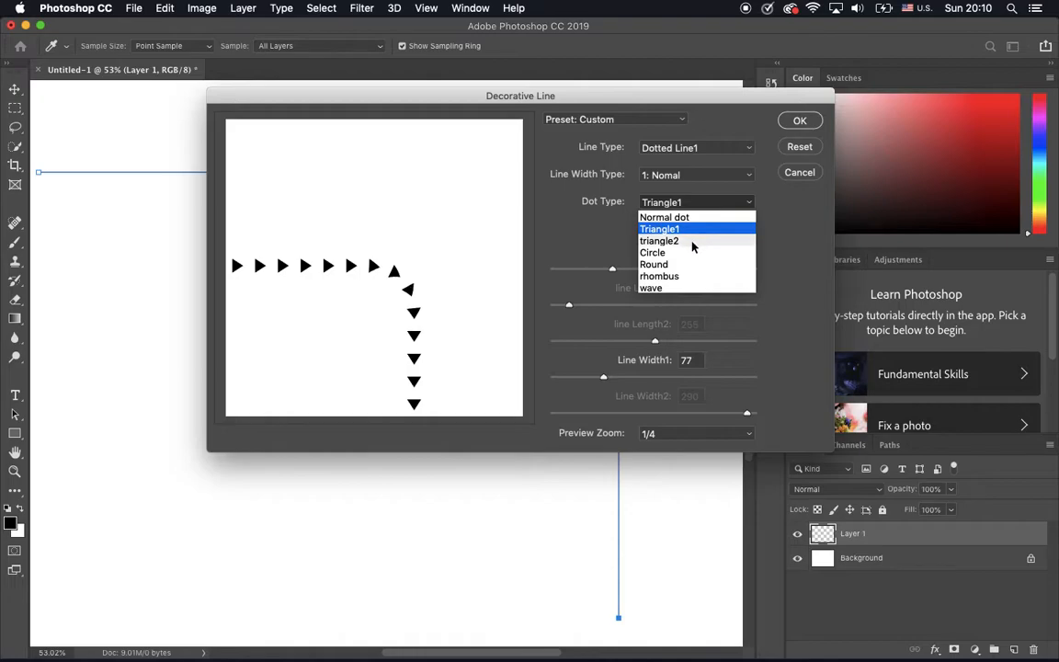
{"action": "left_click", "coordinate": [689, 241]}
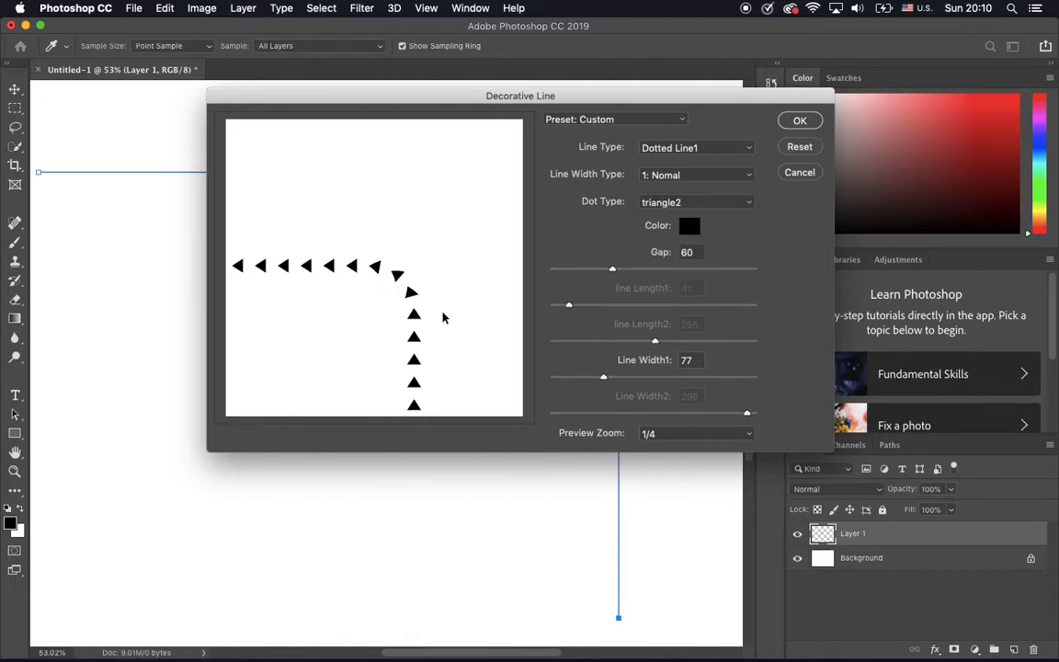
- Change the dot type to Circle and set the gap to 78
{"action": "left_click", "coordinate": [656, 205]}
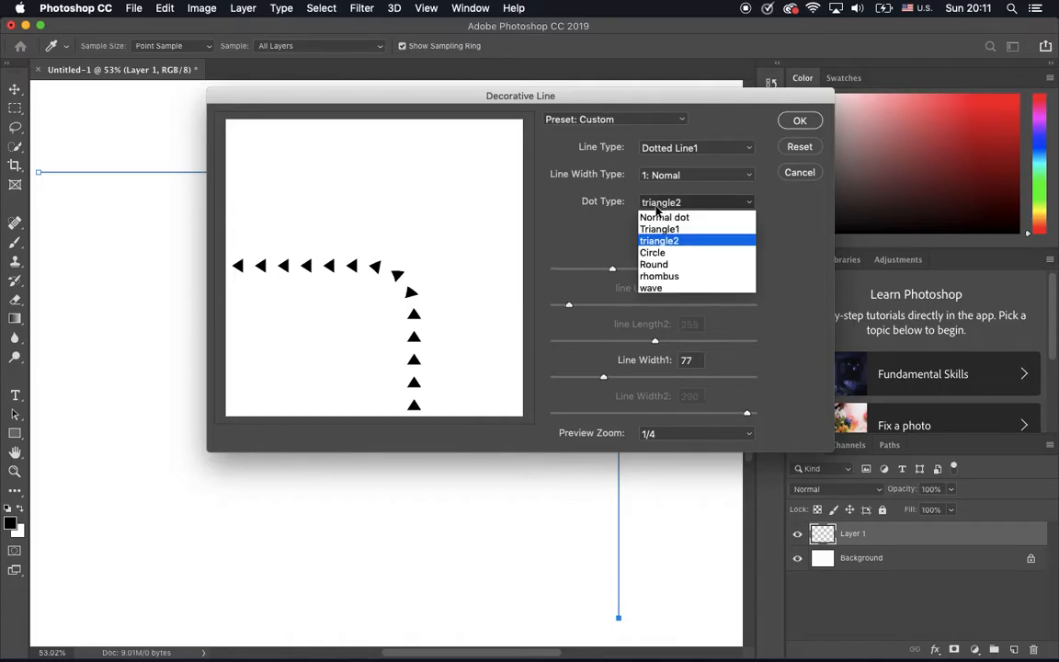
{"action": "left_click", "coordinate": [656, 253]}
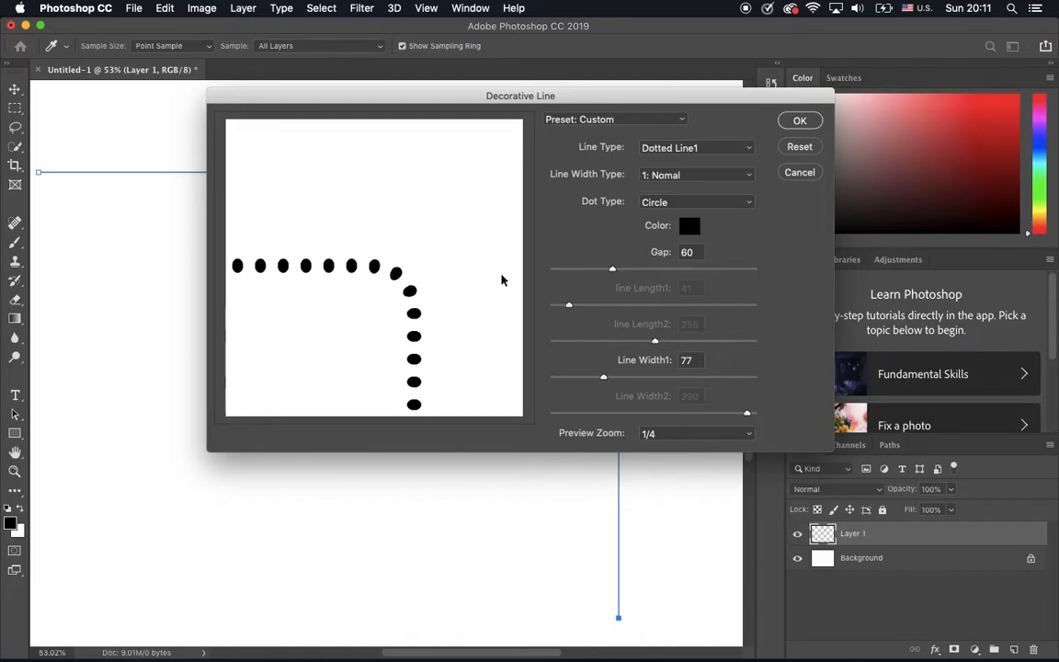
{"action": "left_click_drag", "start_coordinate": [622, 271], "coordinate": [630, 272]}
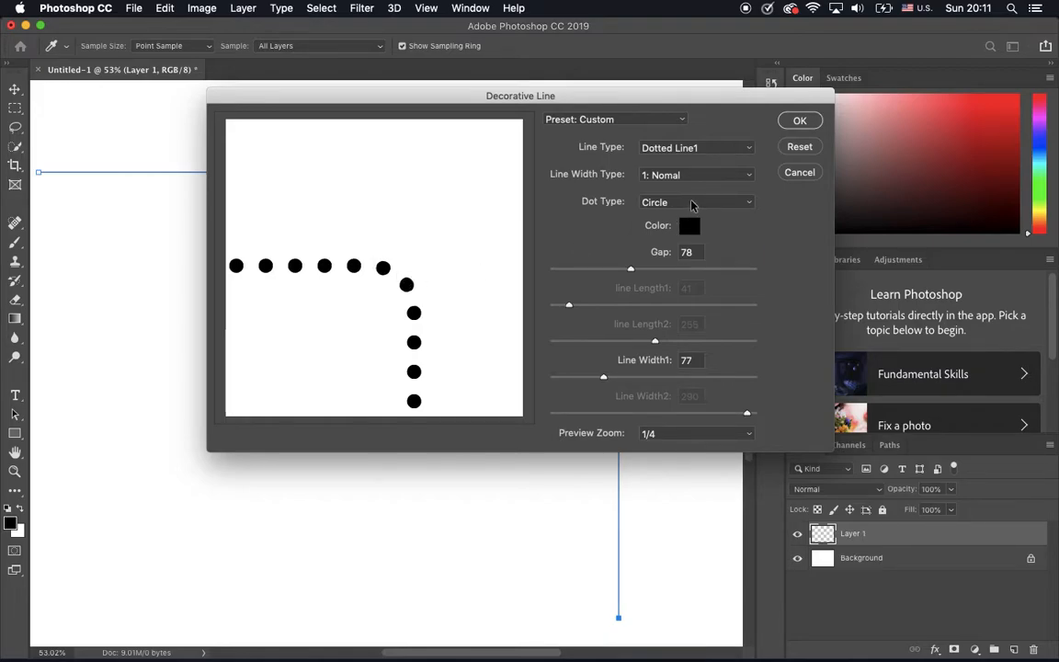
- Change the dot type to Round and set the gap to 172
{"action": "left_click", "coordinate": [691, 203]}
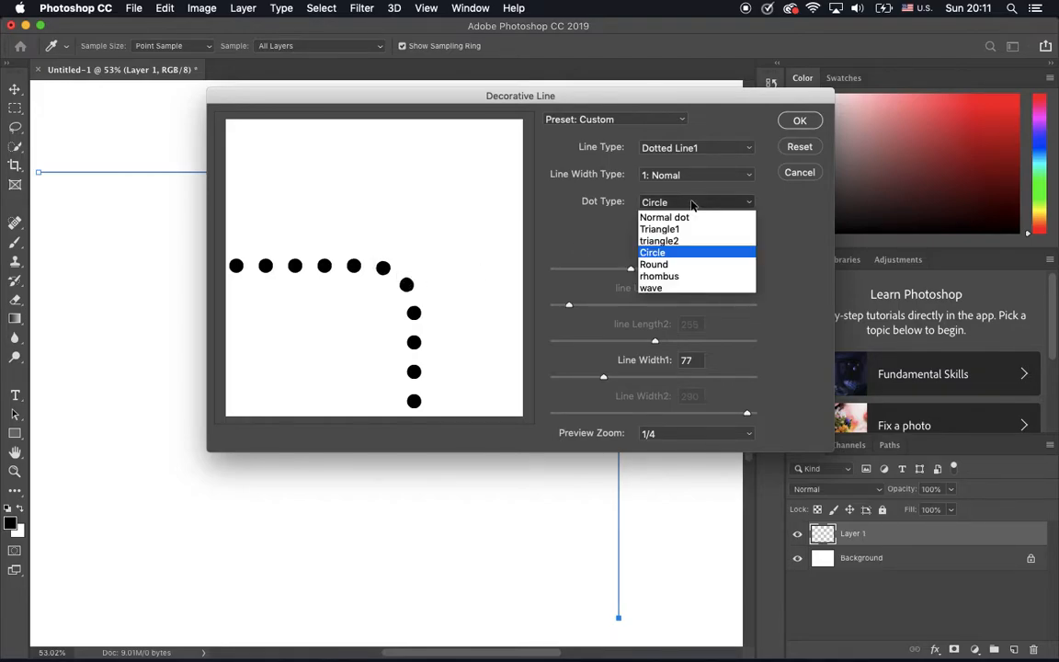
{"action": "left_click", "coordinate": [675, 264]}
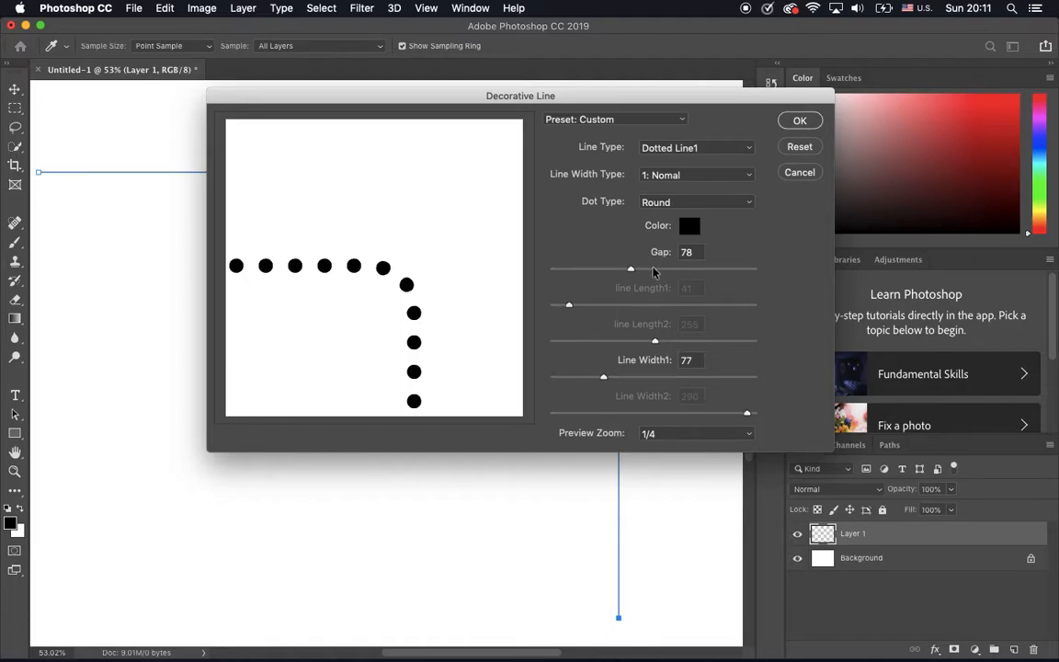
{"action": "left_click_drag", "start_coordinate": [662, 257], "coordinate": [726, 268]}
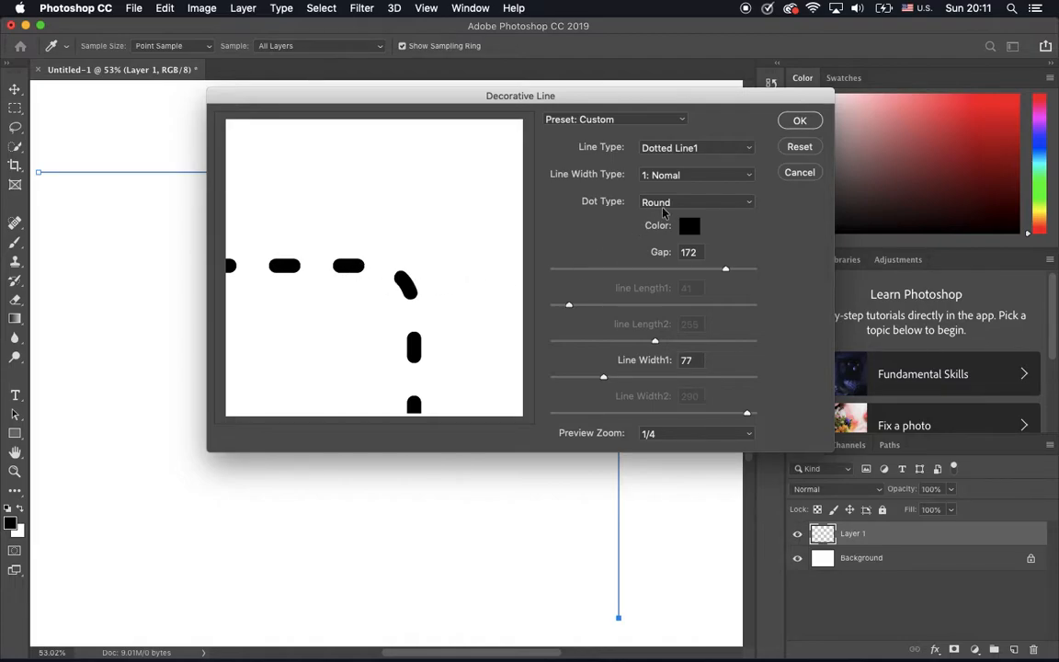
- Try the rhombus dot type and the wave dot type on the dotted line
{"action": "left_click", "coordinate": [693, 203]}
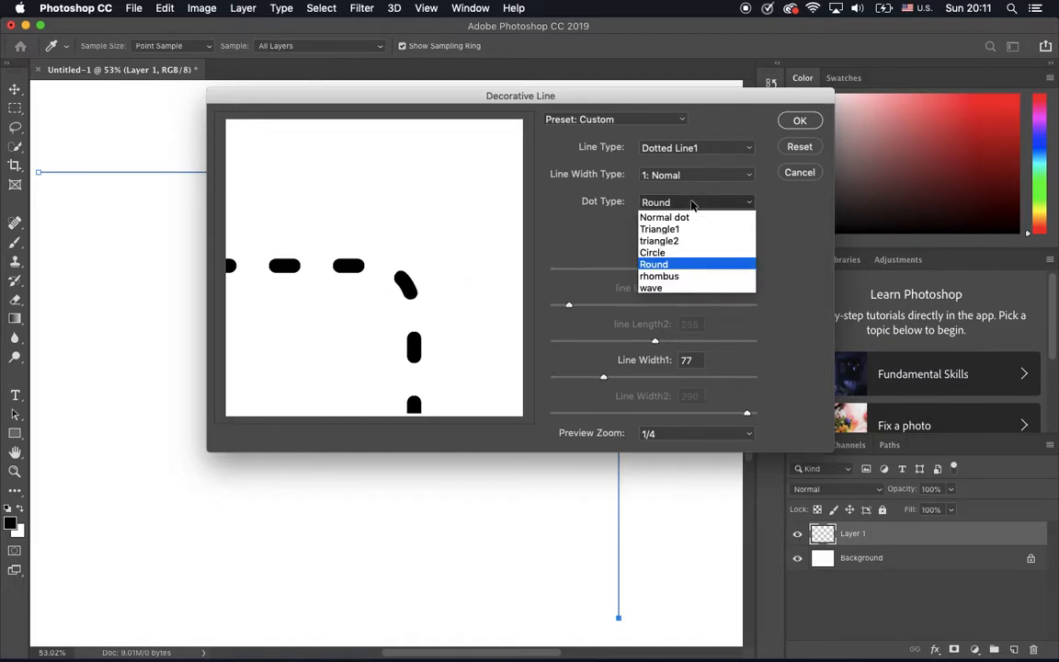
{"action": "left_click", "coordinate": [687, 277]}
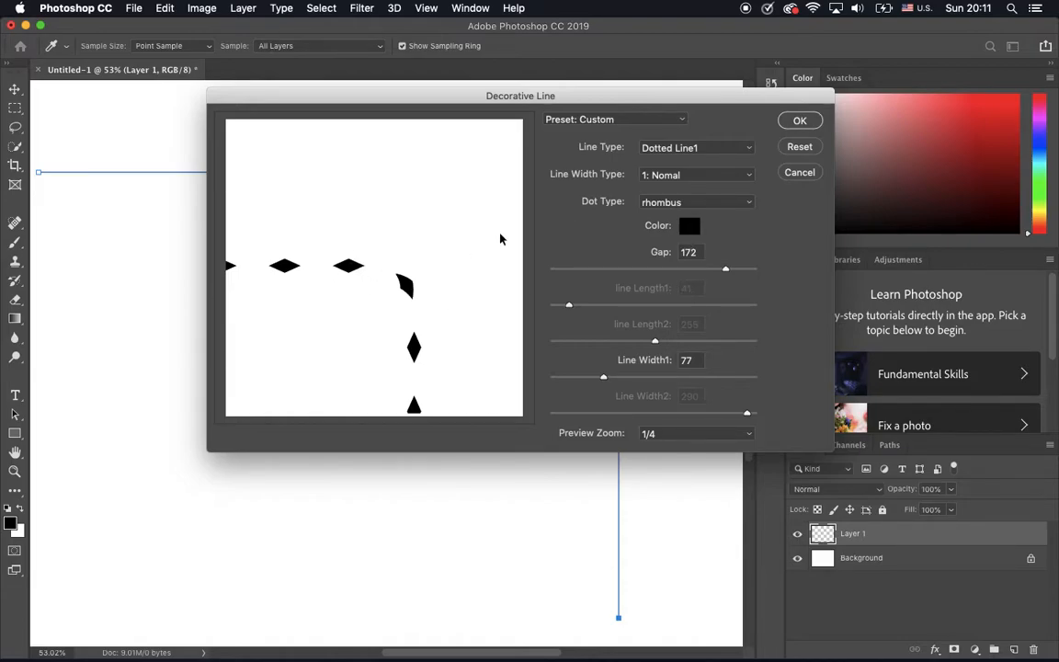
{"action": "left_click", "coordinate": [685, 202]}
{"action": "left_click", "coordinate": [661, 288]}
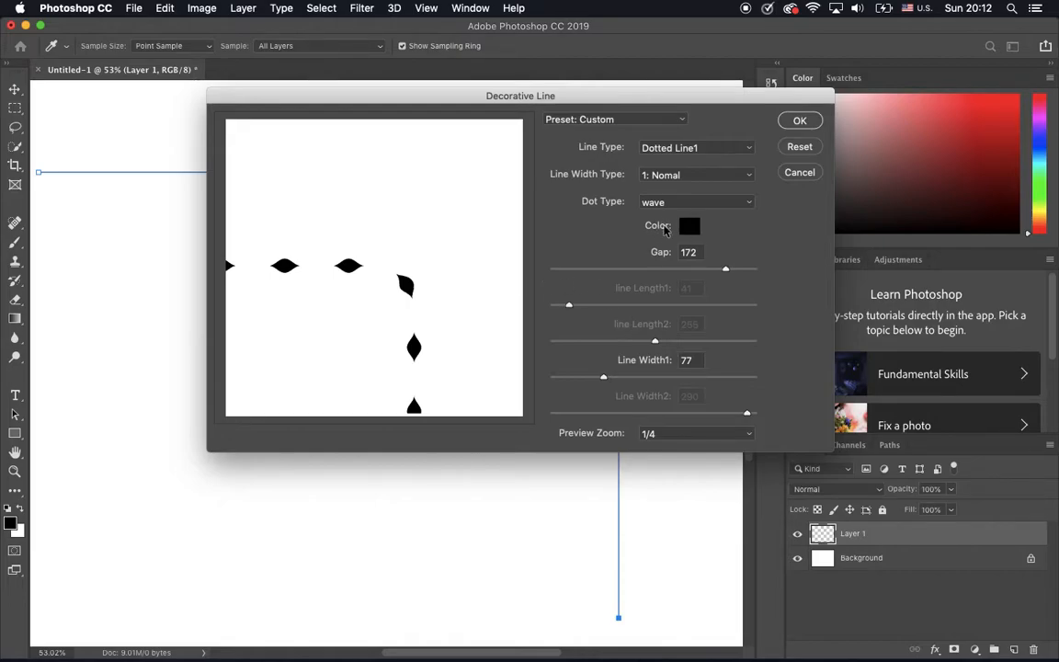
- Change the color of the dotted line to a bright blue
{"action": "left_click", "coordinate": [689, 226]}
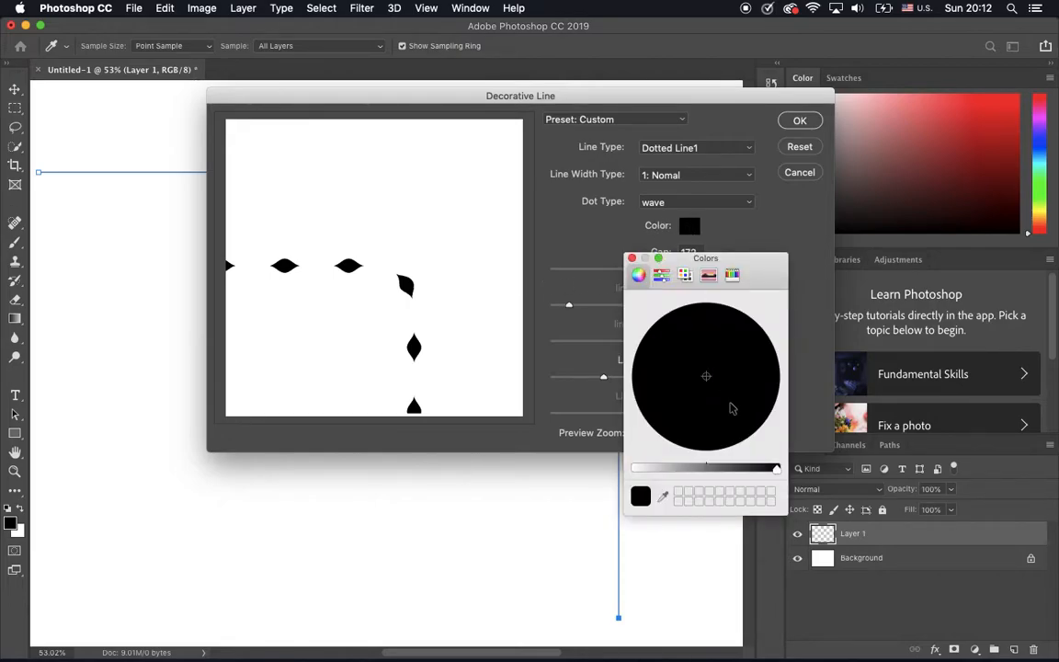
{"action": "left_click", "coordinate": [693, 469]}
{"action": "left_click", "coordinate": [662, 432]}
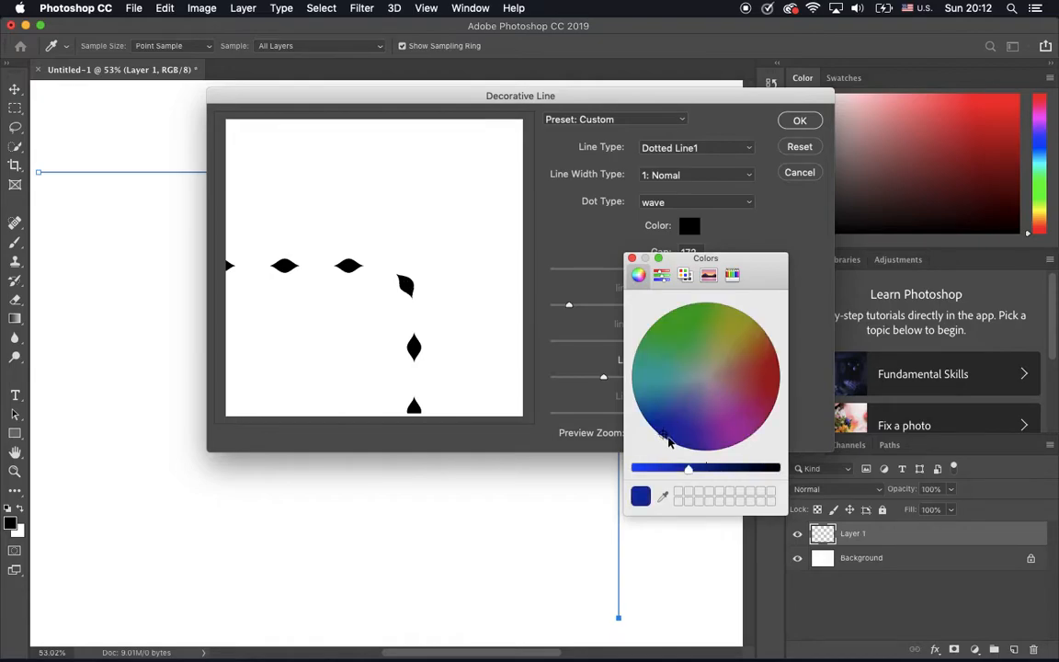
{"action": "left_click_drag", "start_coordinate": [662, 472], "coordinate": [636, 469]}
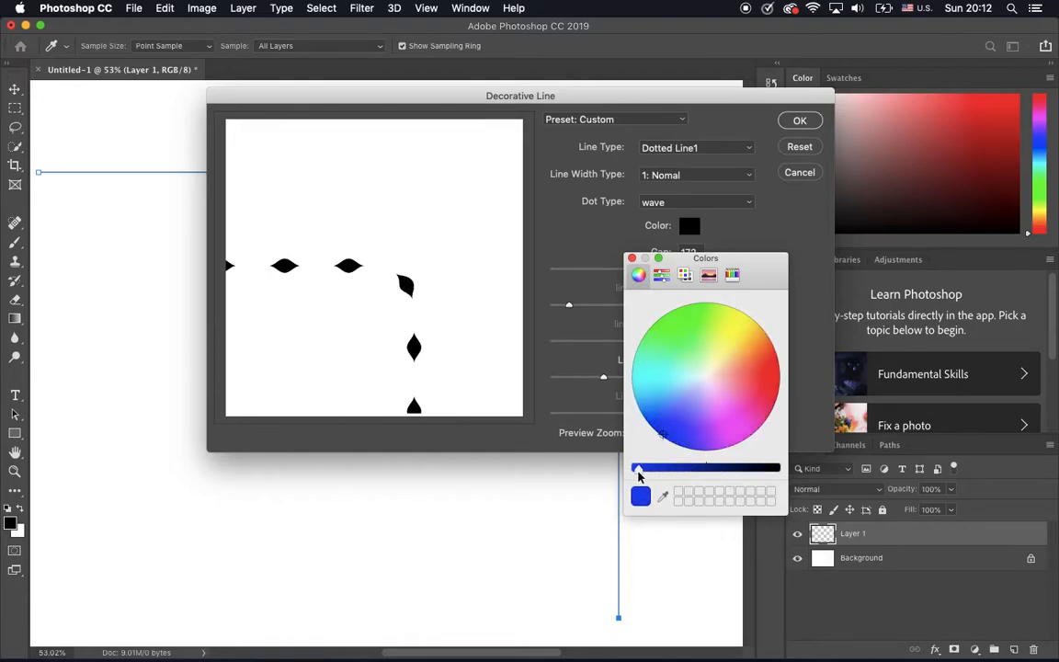
{"action": "left_click", "coordinate": [633, 258]}
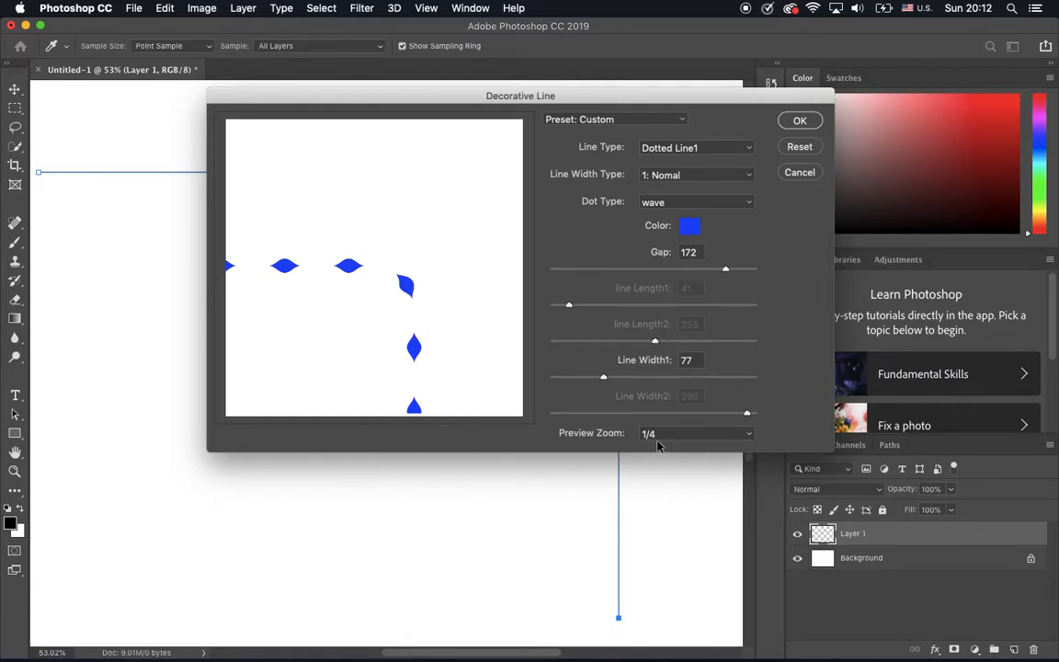
- Preview the line at 1/1 (Actual Size) and 1/16 (Small), and return the preview zoom to 1/4
{"action": "left_click", "coordinate": [687, 438]}
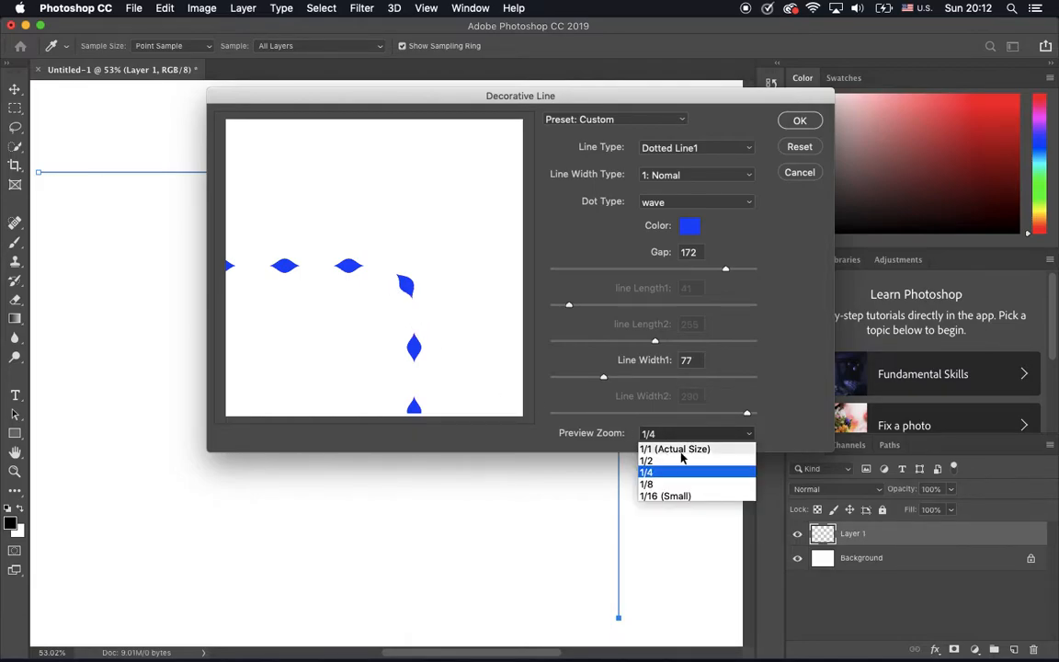
{"action": "left_click", "coordinate": [726, 451]}
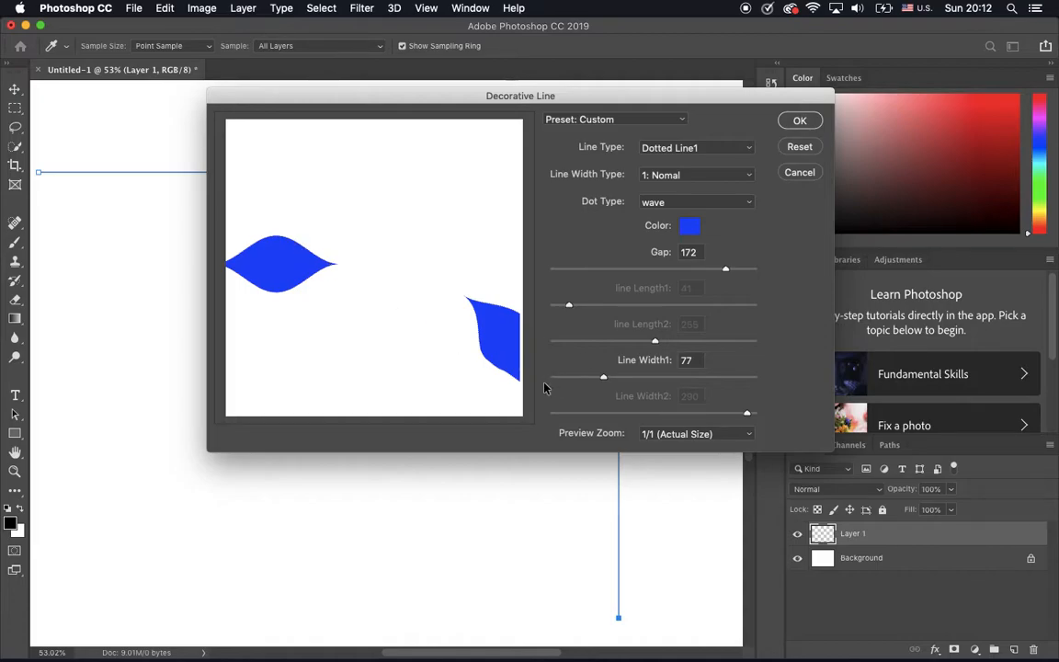
{"action": "left_click", "coordinate": [703, 433]}
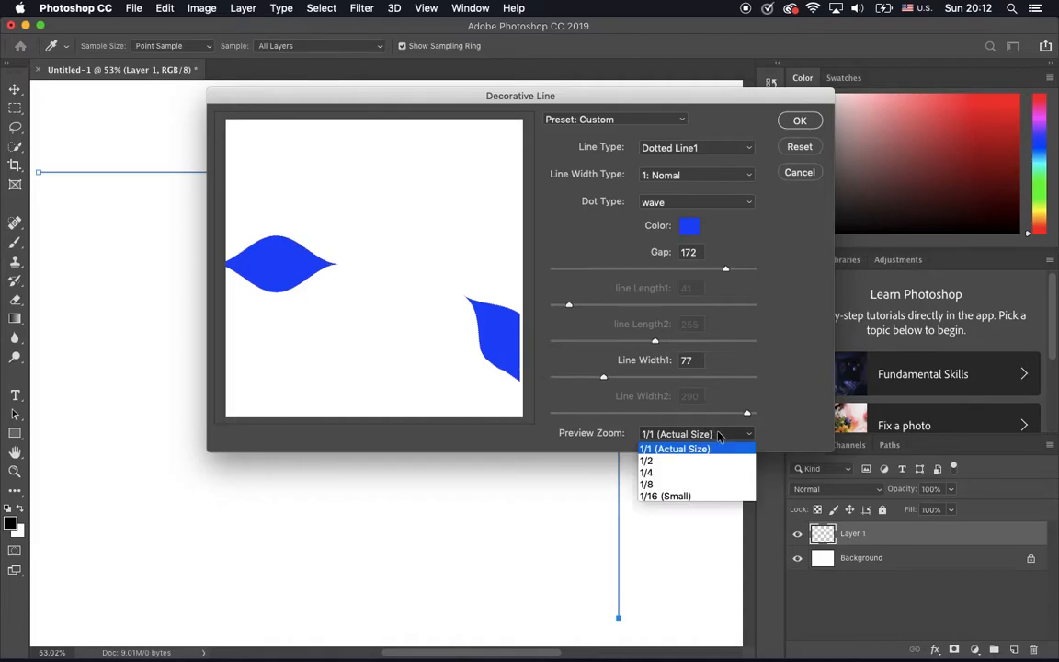
{"action": "left_click", "coordinate": [703, 496]}
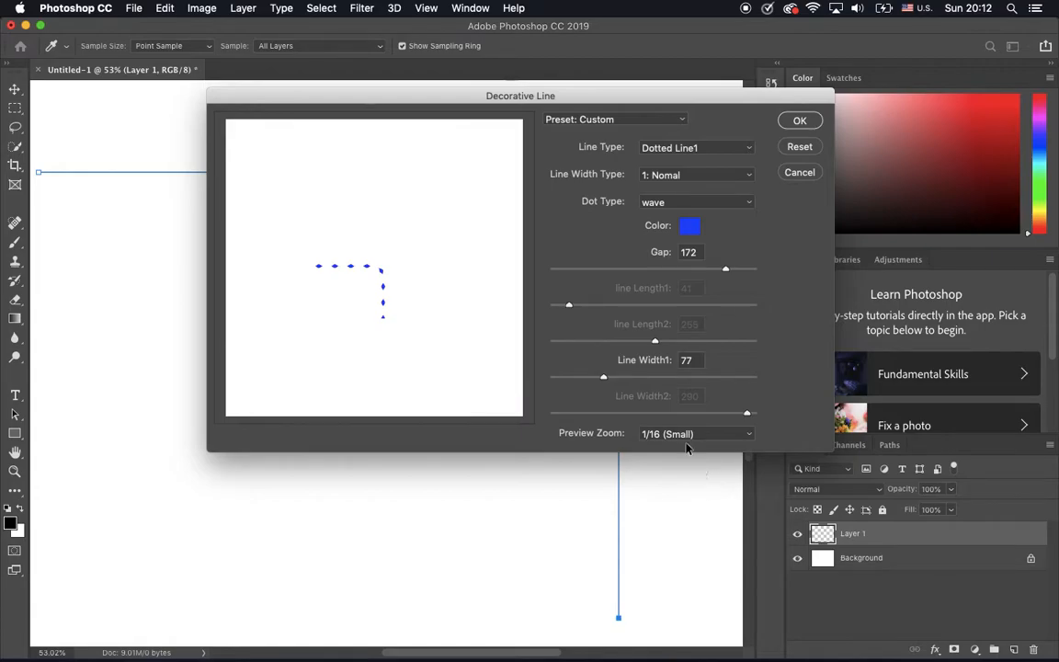
{"action": "left_click", "coordinate": [692, 435]}
{"action": "left_click", "coordinate": [688, 474]}
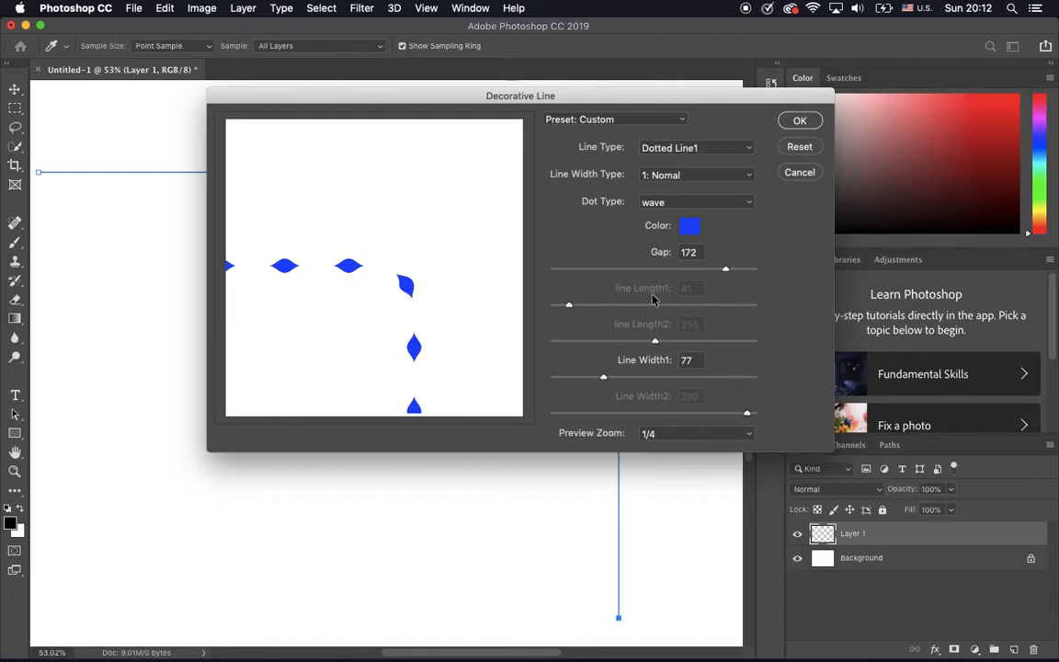
- Restore the Default preset for the decorative line and set the gap to 69
{"action": "left_click", "coordinate": [622, 120]}
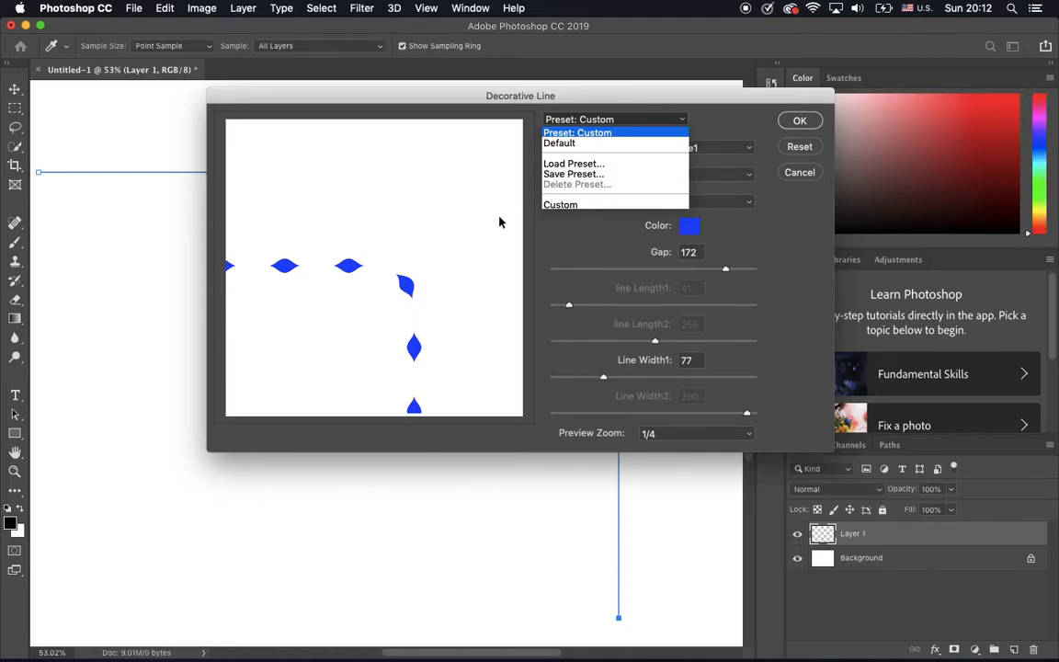
{"action": "left_click", "coordinate": [572, 144]}
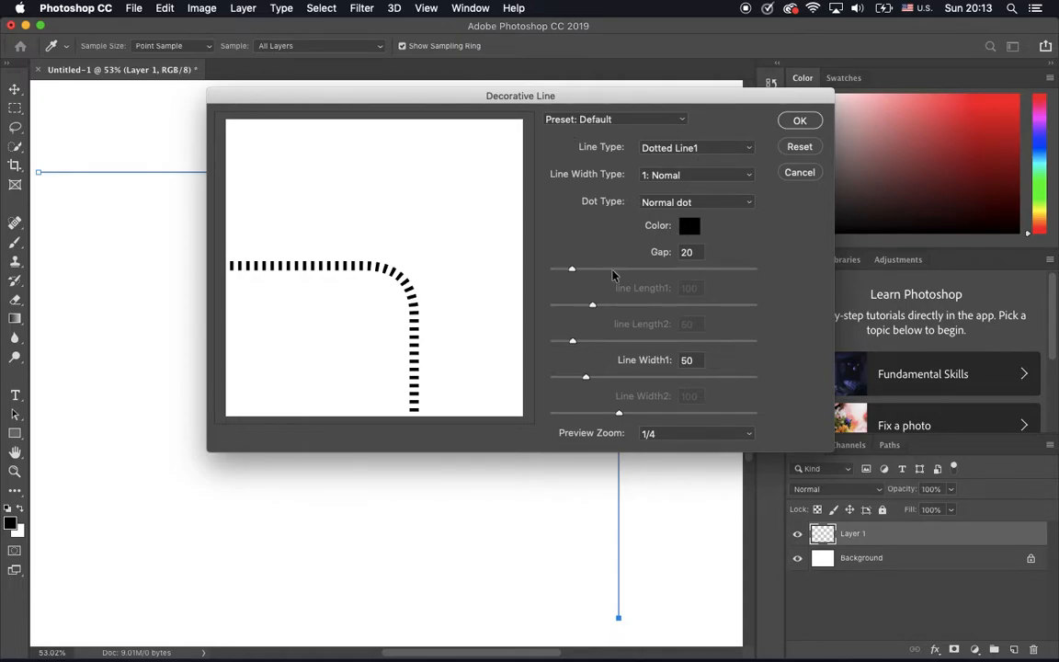
{"action": "left_click_drag", "start_coordinate": [602, 270], "coordinate": [621, 272]}
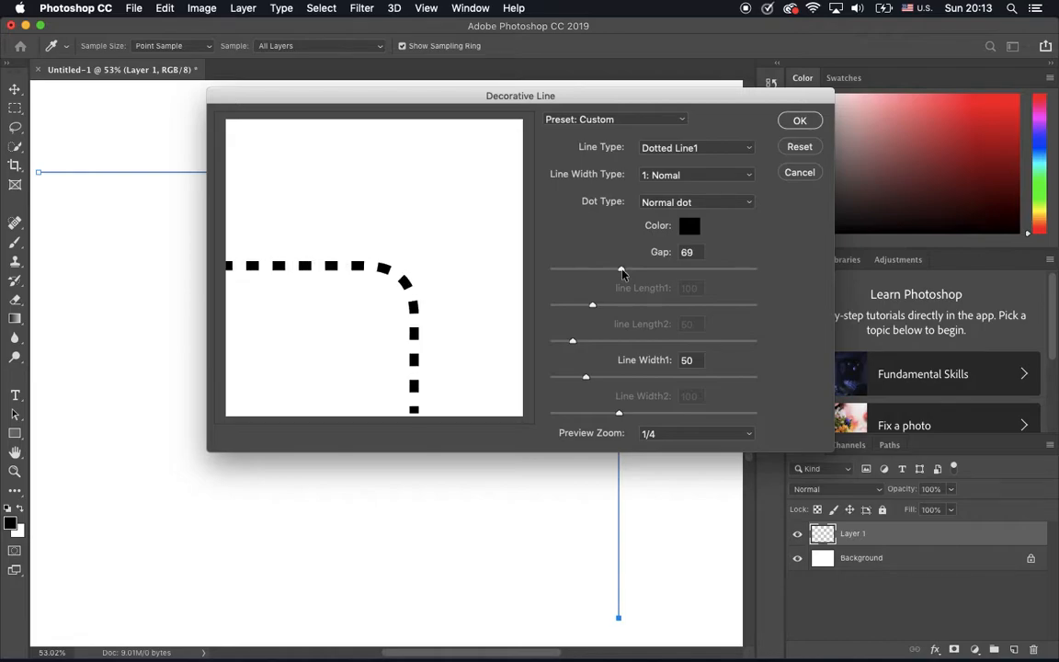
- Change the dot type to Triangle1 and apply the decorative line along the path
{"action": "left_click", "coordinate": [697, 202]}
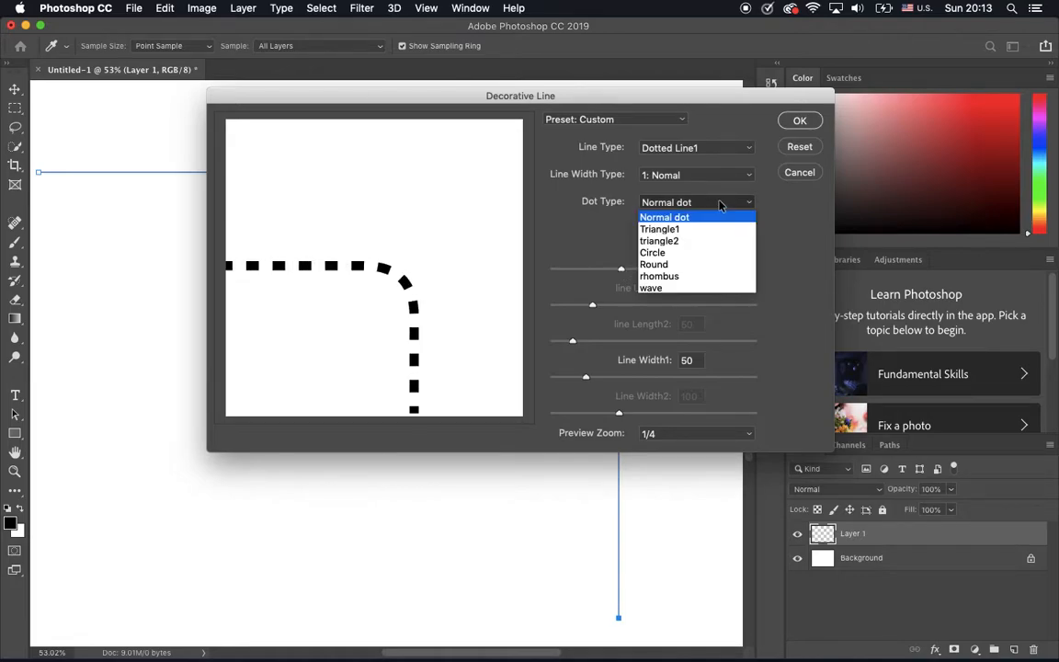
{"action": "left_click", "coordinate": [679, 230]}
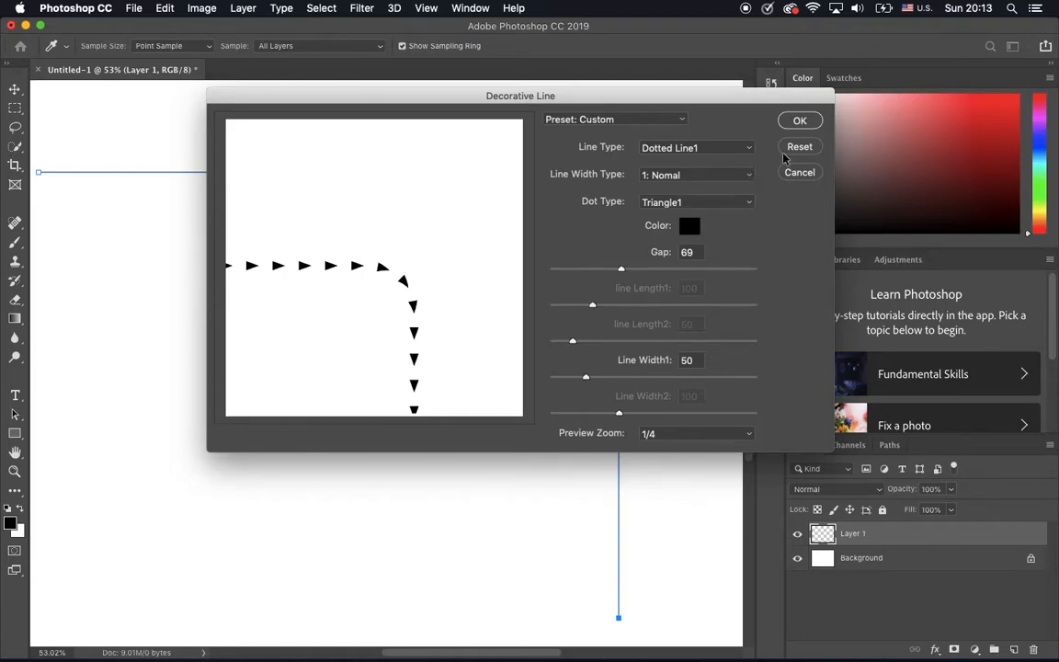
{"action": "left_click", "coordinate": [800, 122]}
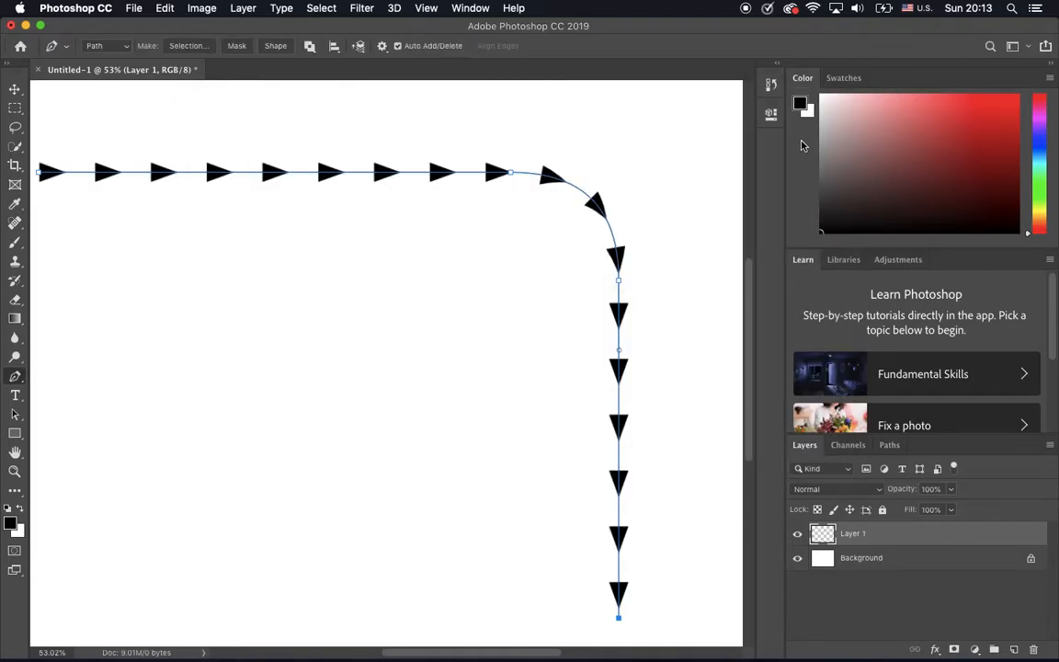